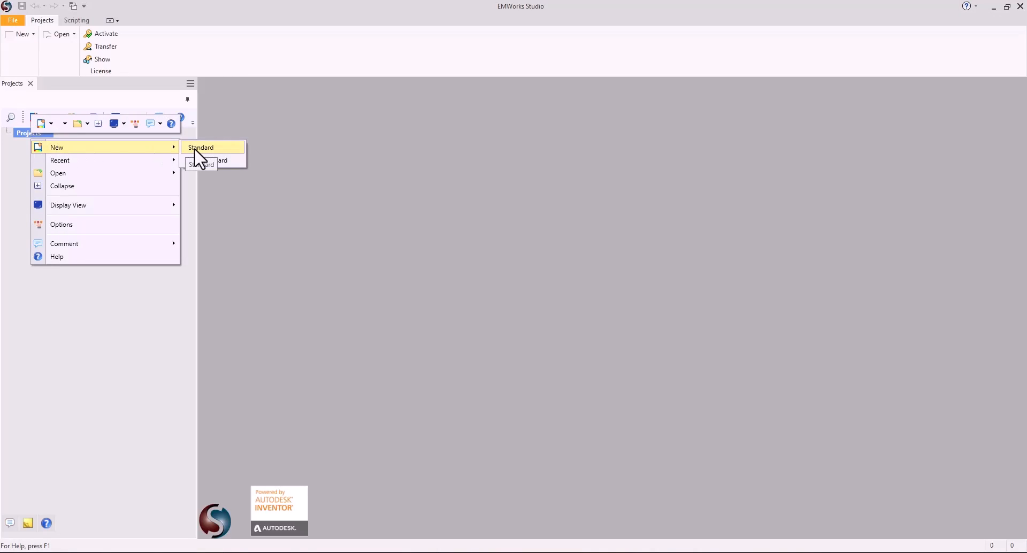
Create a new Motor Wizard project and save it as BLDC Project 1.
click(228, 161)
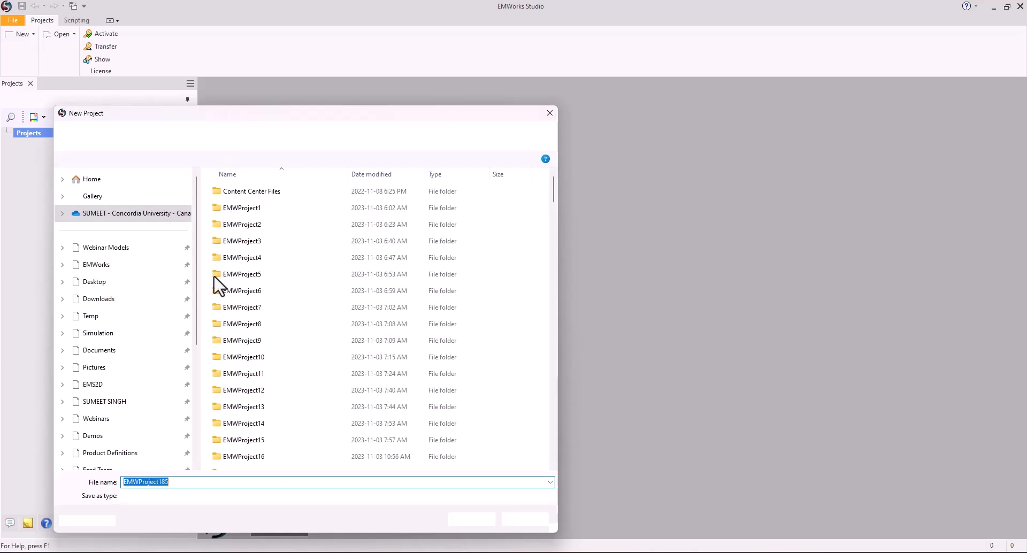
text(B)
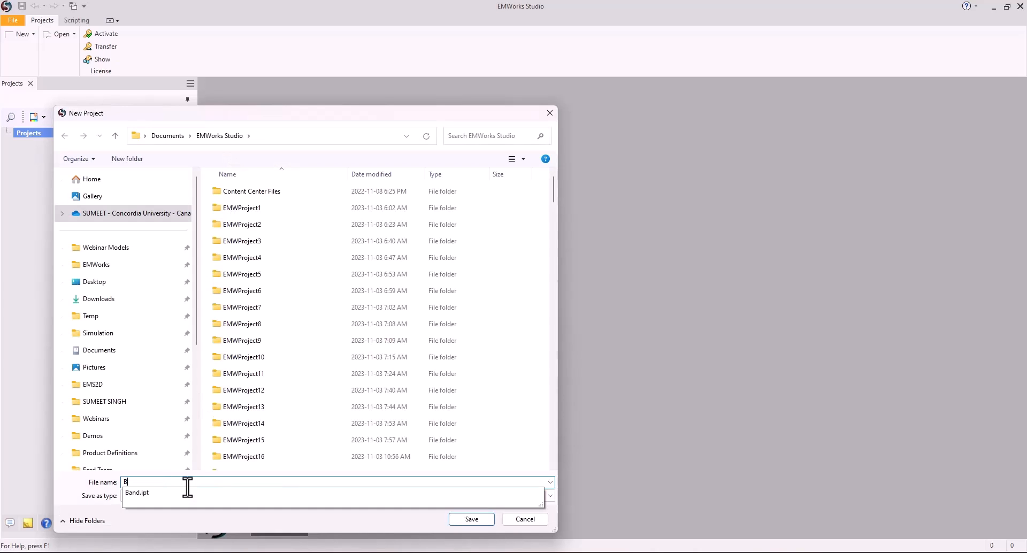
text(LDC Project 1)
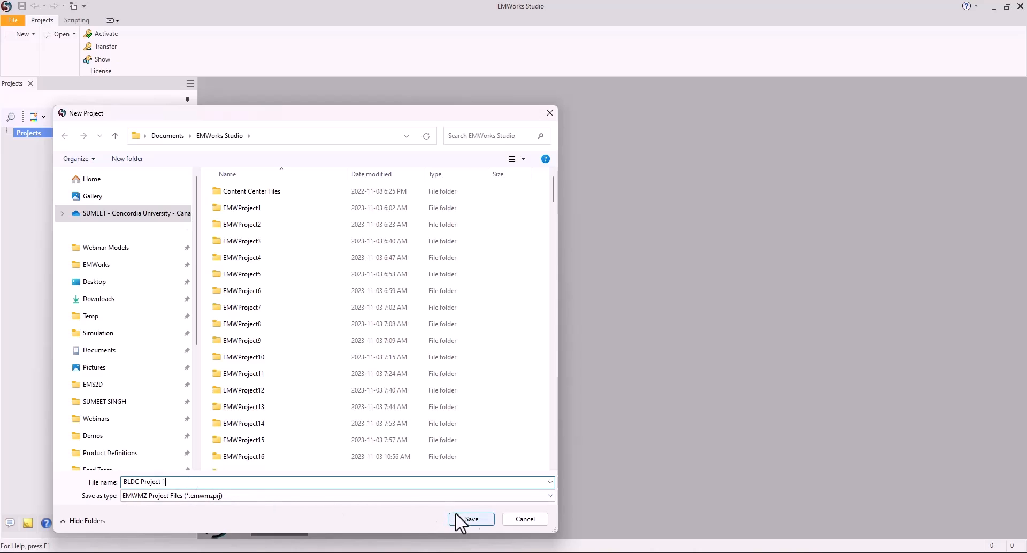
click(474, 519)
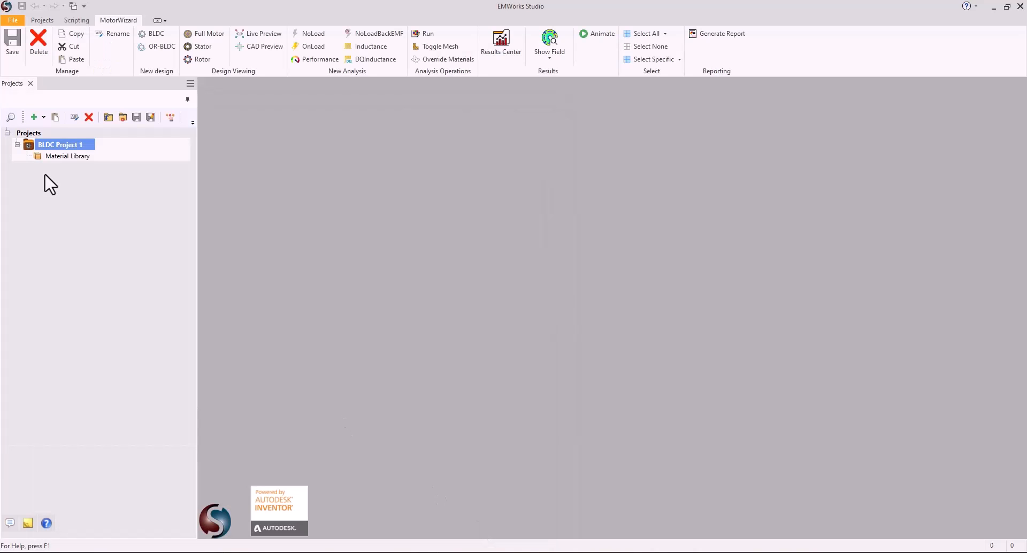
Add a new BLDC design to BLDC Project 1.
right_click(69, 144)
mouse_move(104, 151)
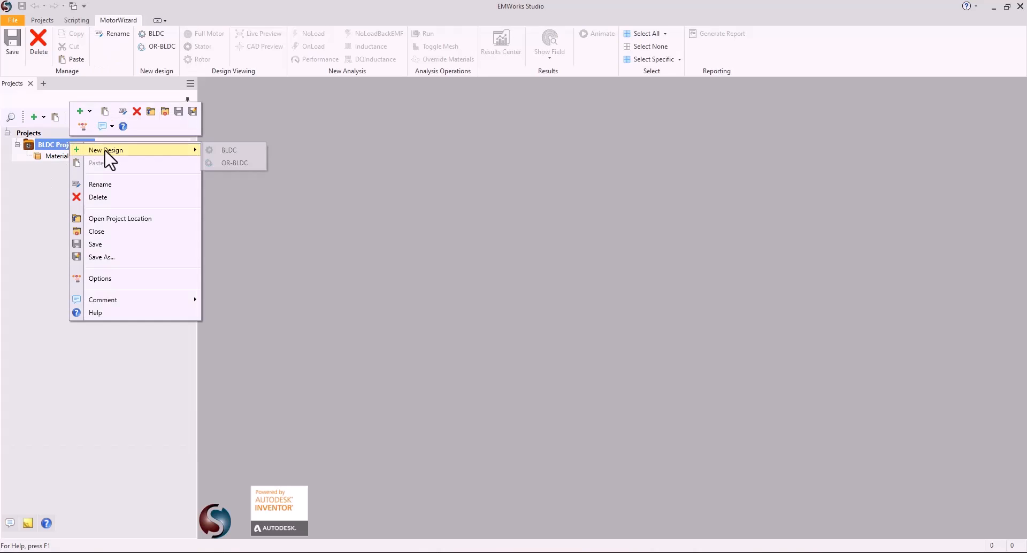
click(227, 151)
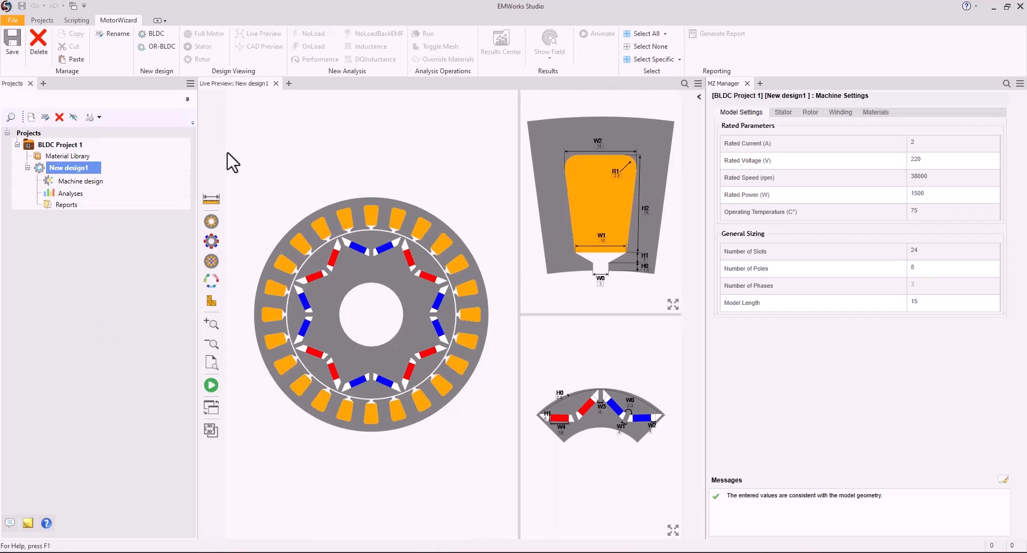
Create another Motor Wizard project and save it as BLDC Project 3.
right_click(29, 134)
mouse_move(70, 142)
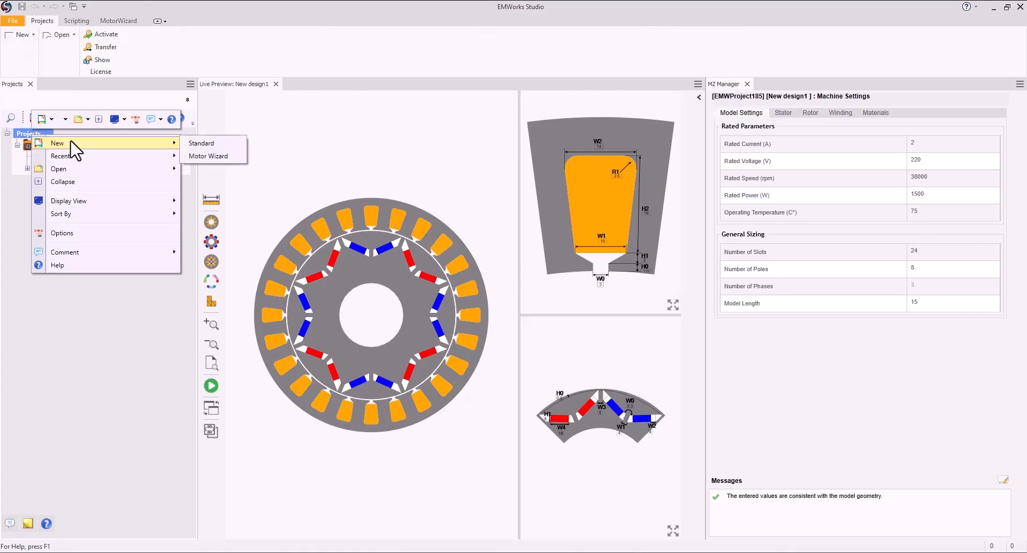
click(194, 156)
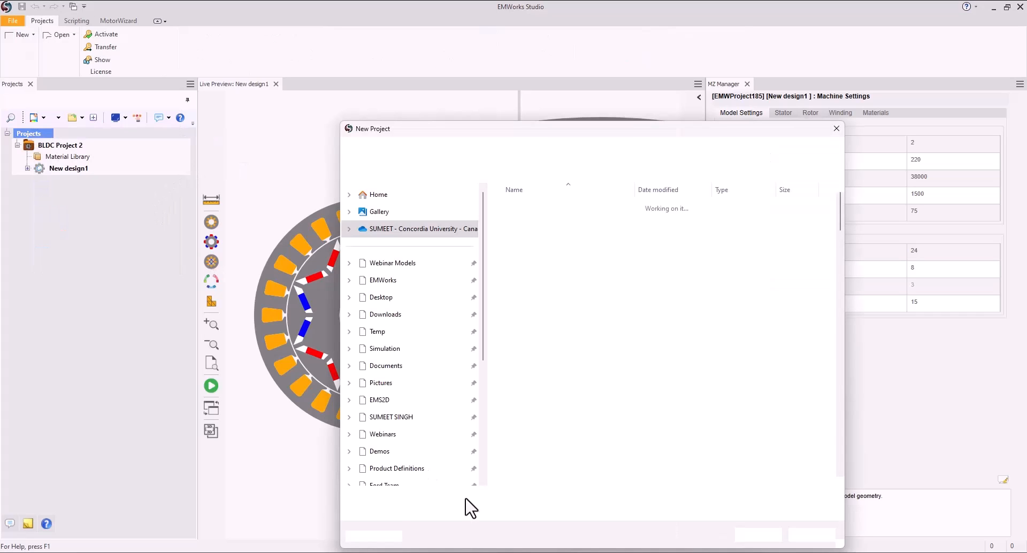
text(BLDC )
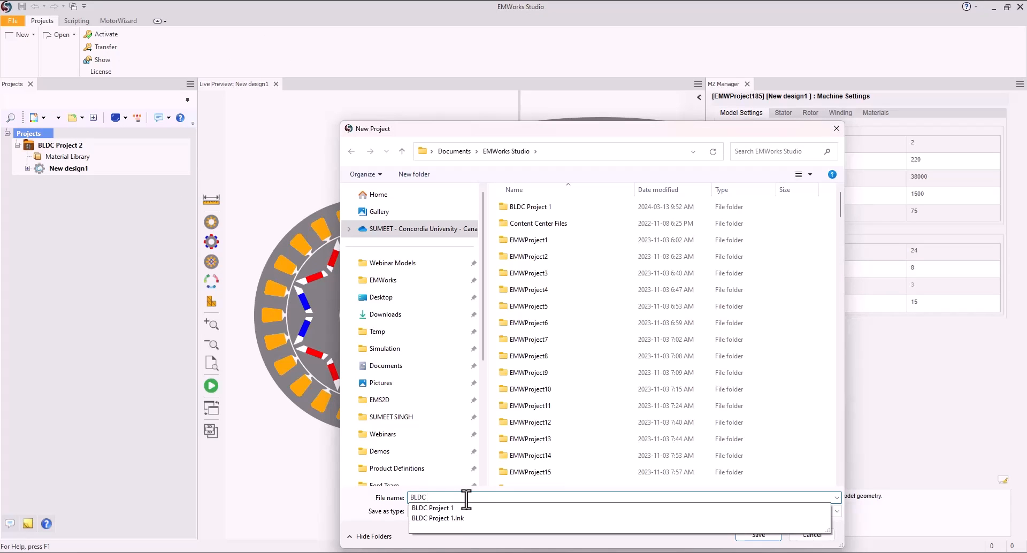
text(Project 2)
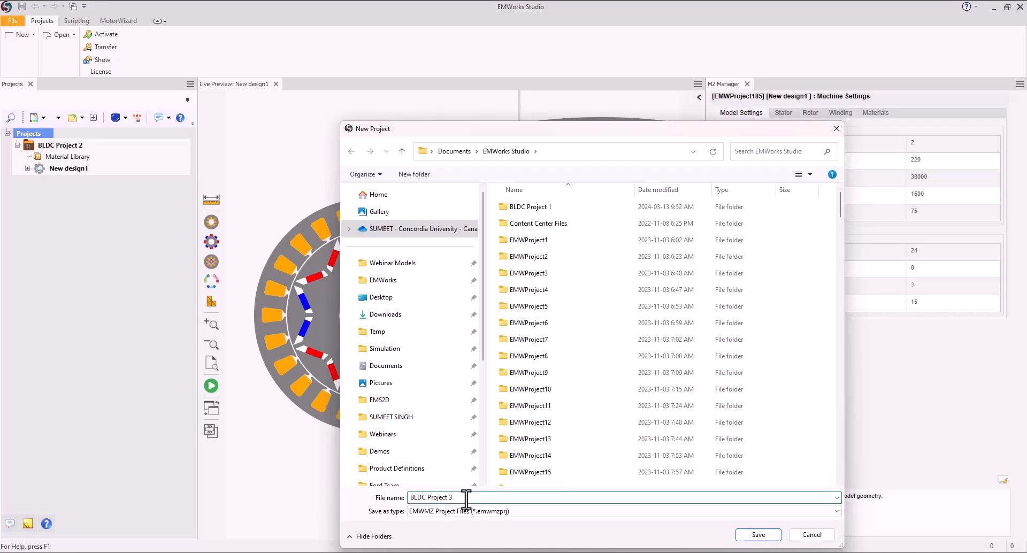
click(759, 535)
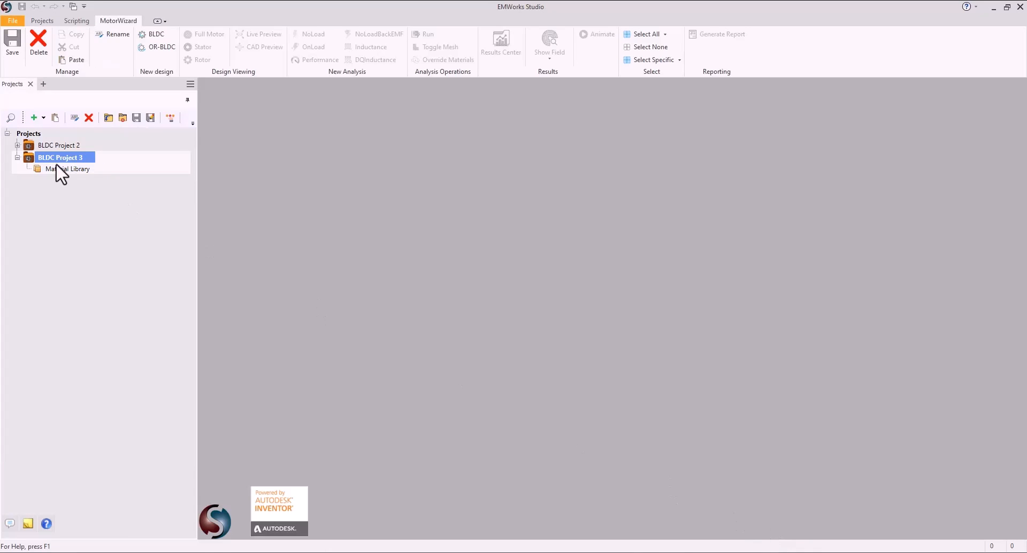
Add a new BLDC design to BLDC Project 3 and expand BLDC Project 2 in the project tree.
right_click(48, 157)
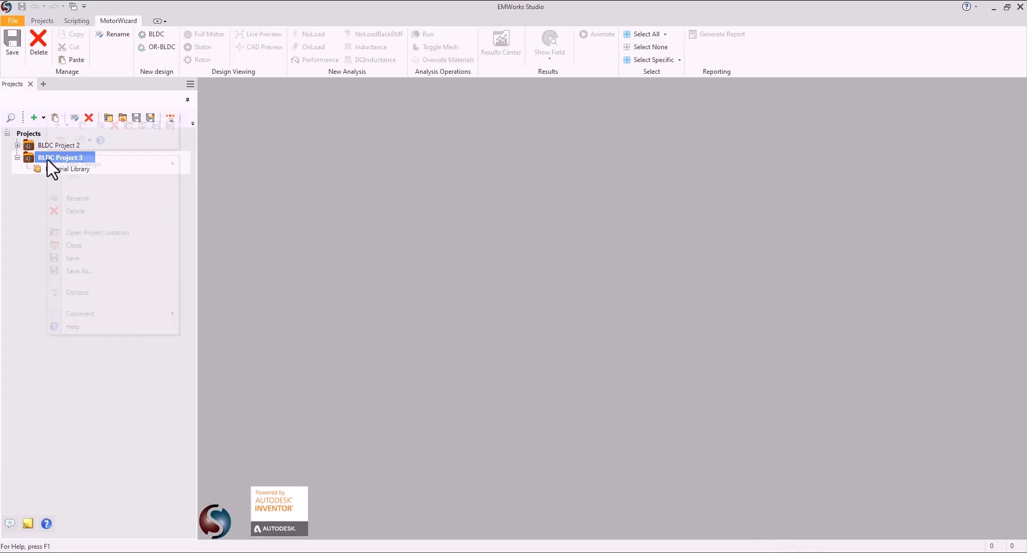
mouse_move(134, 164)
click(208, 164)
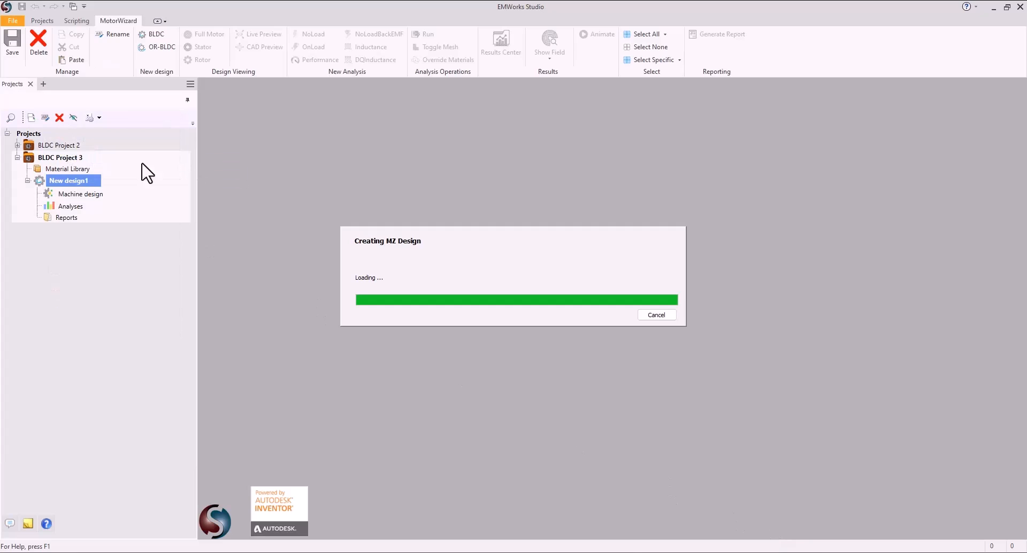
click(17, 145)
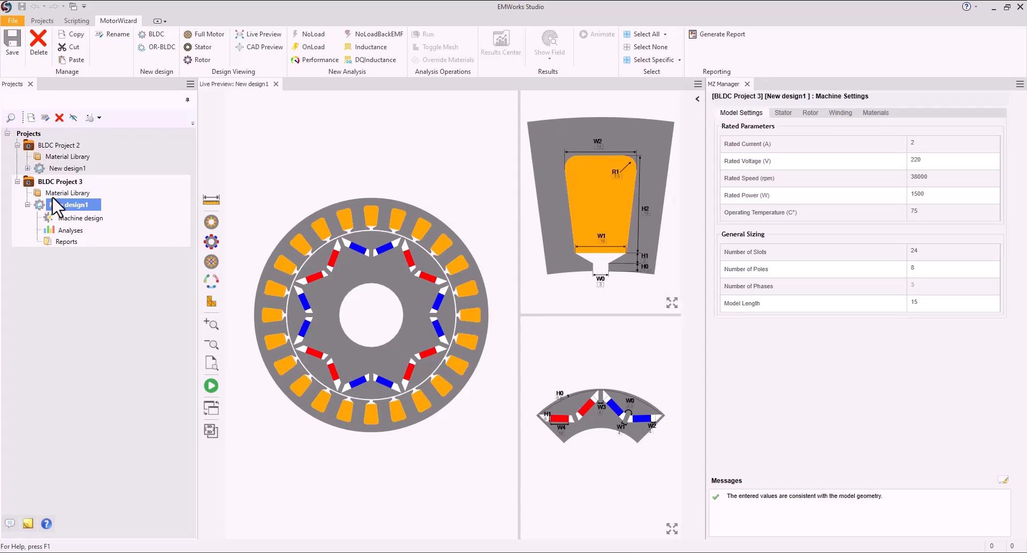
Add a NoLoad analysis and an OnLoad analysis to the design in BLDC Project 3.
click(67, 230)
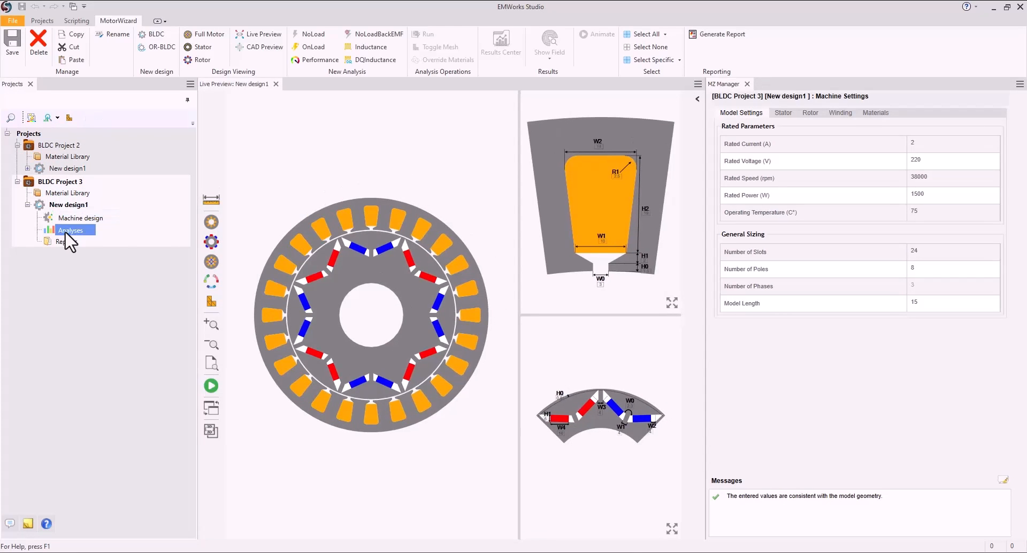
right_click(66, 234)
mouse_move(88, 254)
click(158, 259)
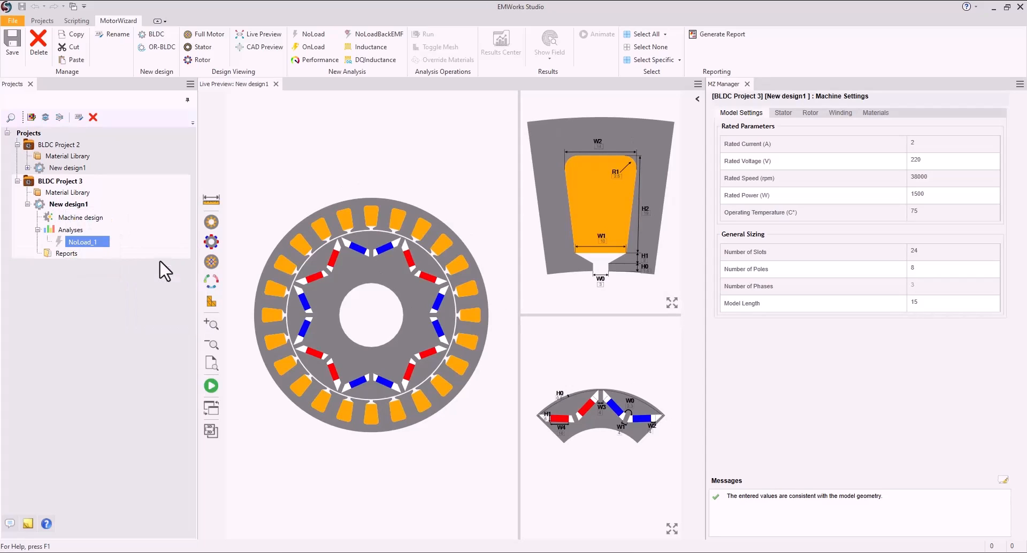
click(82, 242)
right_click(80, 234)
mouse_move(126, 256)
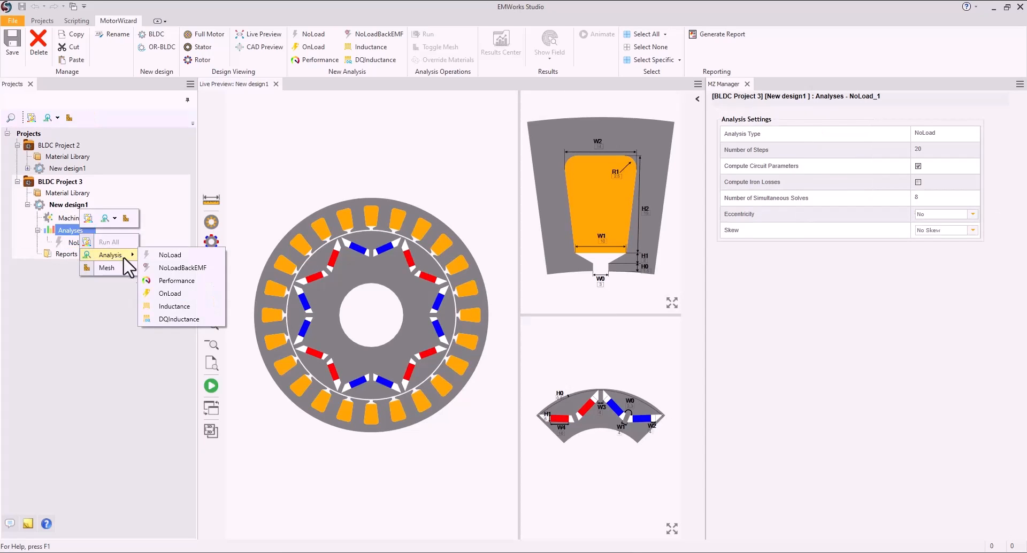
click(169, 293)
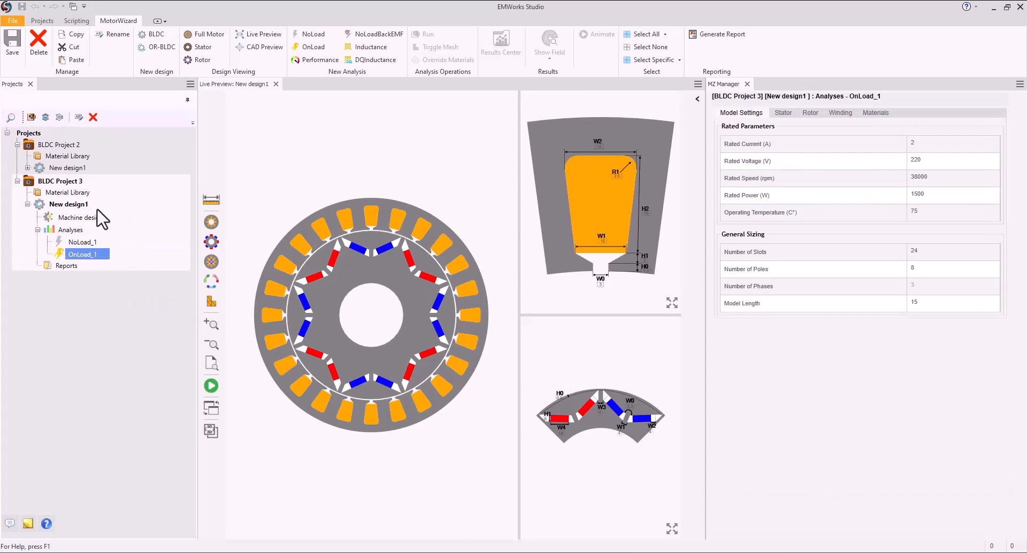
Add a second BLDC design to BLDC Project 3.
right_click(75, 181)
mouse_move(125, 187)
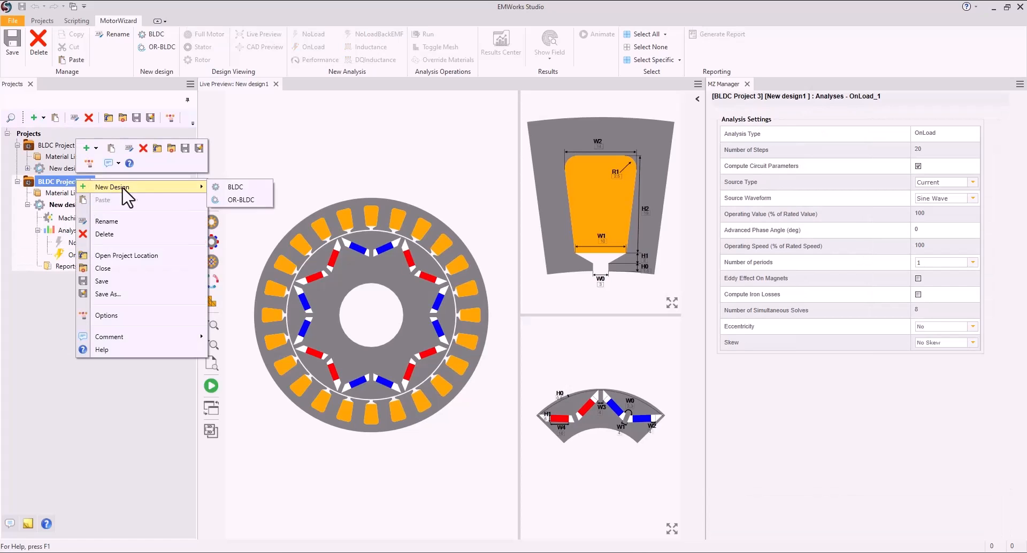
click(236, 187)
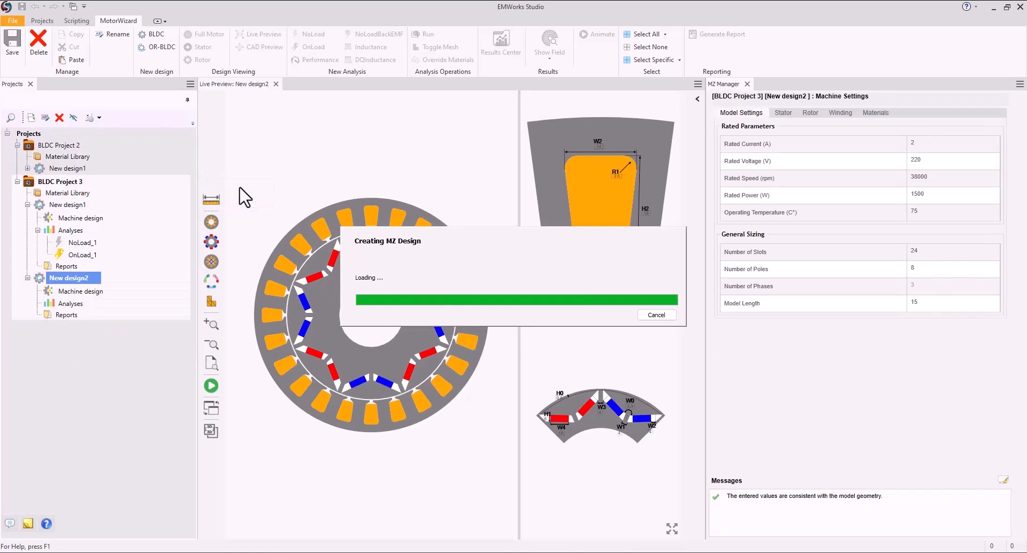
Add a Performance analysis to the second design in BLDC Project 3.
click(69, 302)
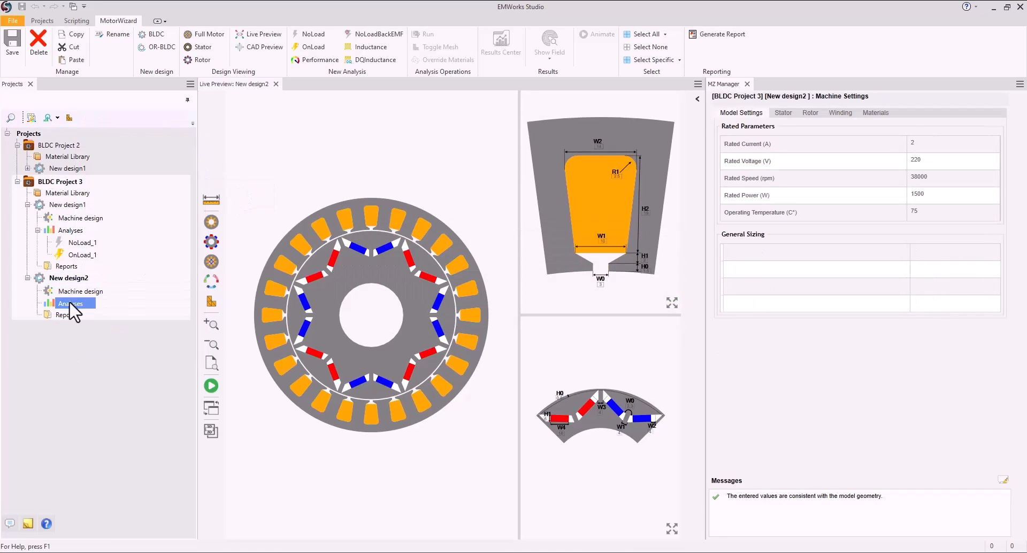
right_click(69, 301)
mouse_move(96, 326)
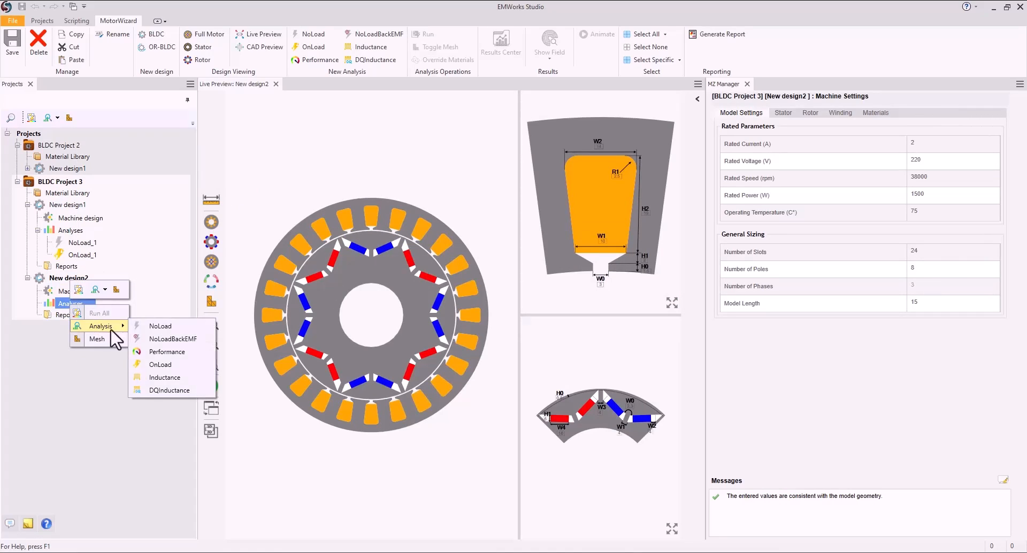
click(167, 351)
Examine the rotor settings and the available rotor types of the second design in BLDC Project 3.
click(76, 219)
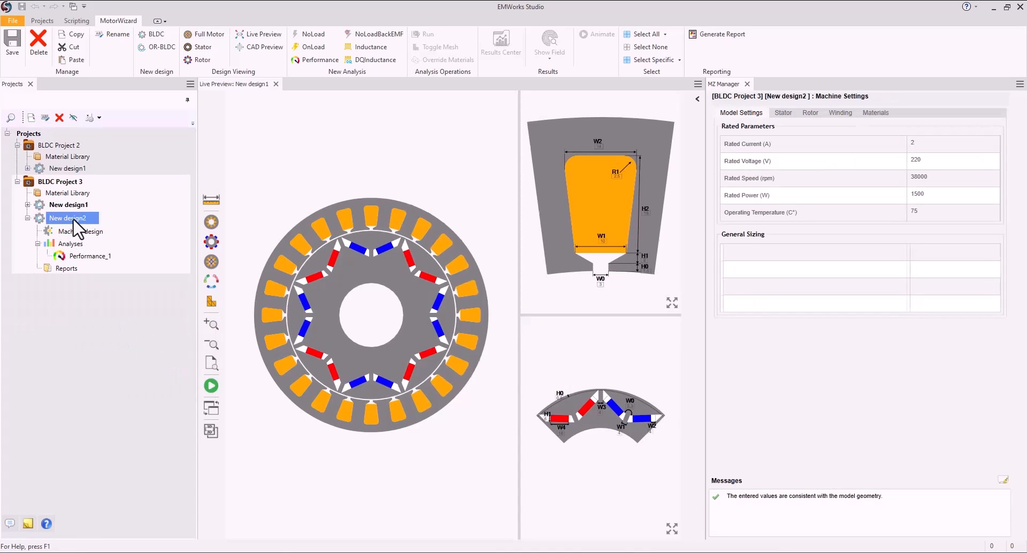
click(809, 113)
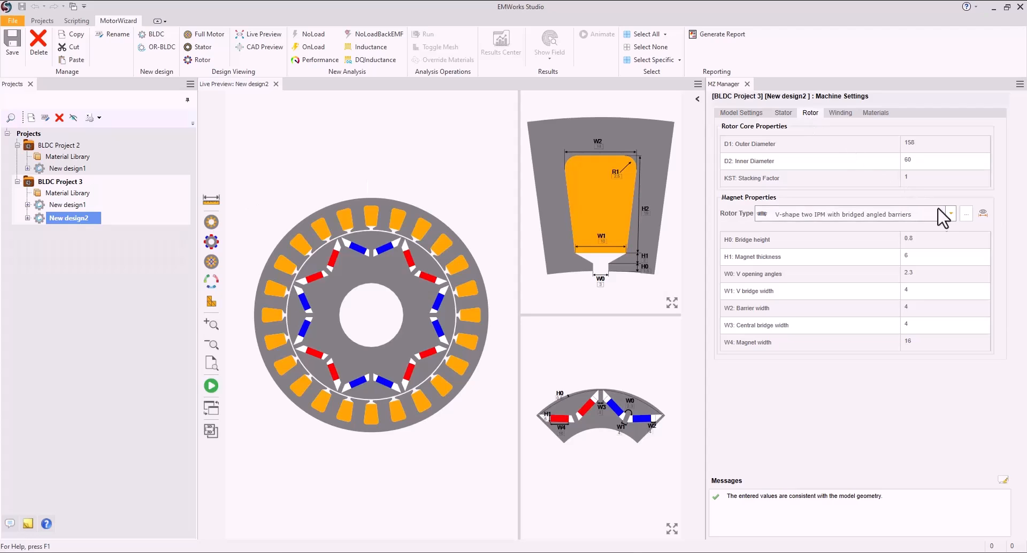
click(944, 214)
click(820, 292)
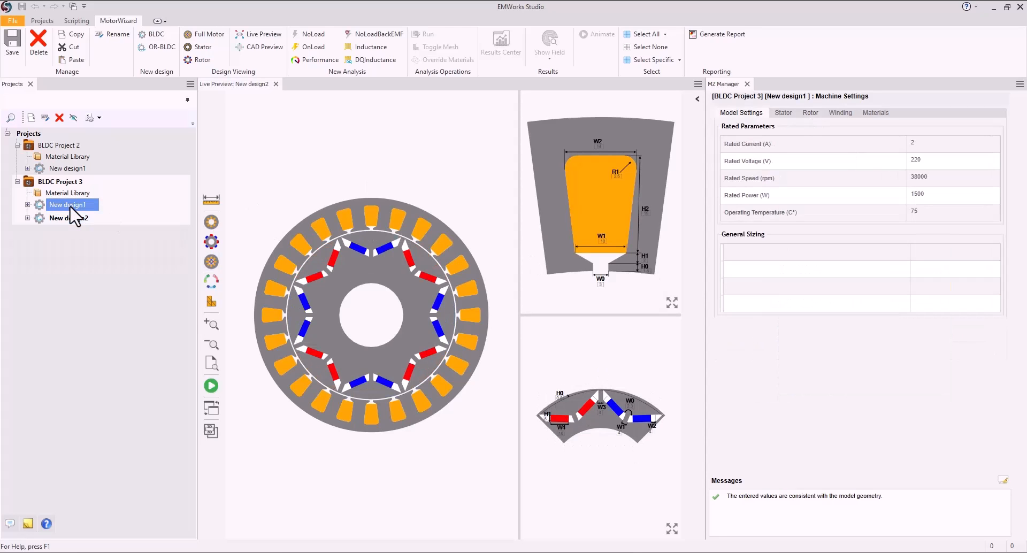
click(71, 277)
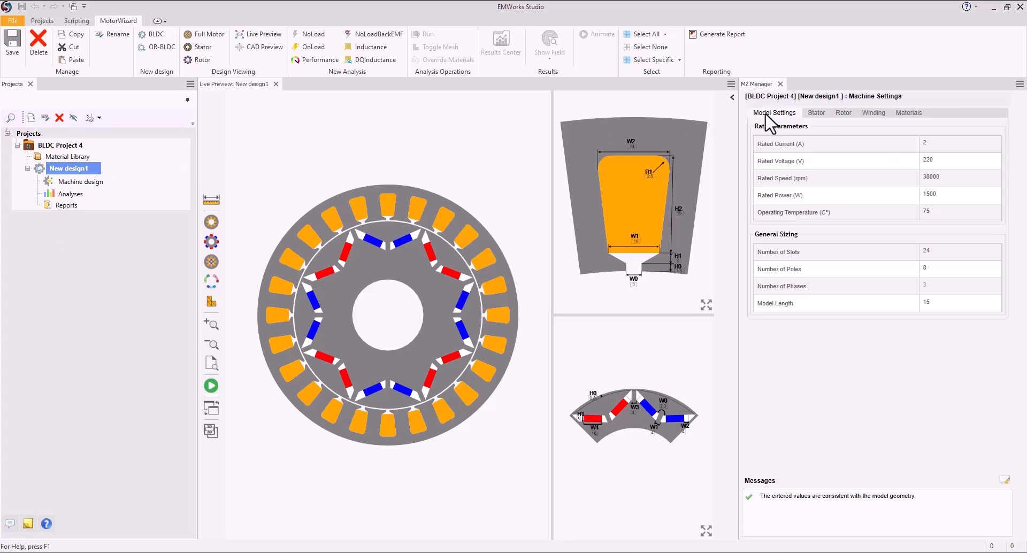
Set the rated current to 30 A in the model settings of the BLDC Project 4 design.
click(943, 144)
key(BackSpace)
text(3)
key(Return)
text(0)
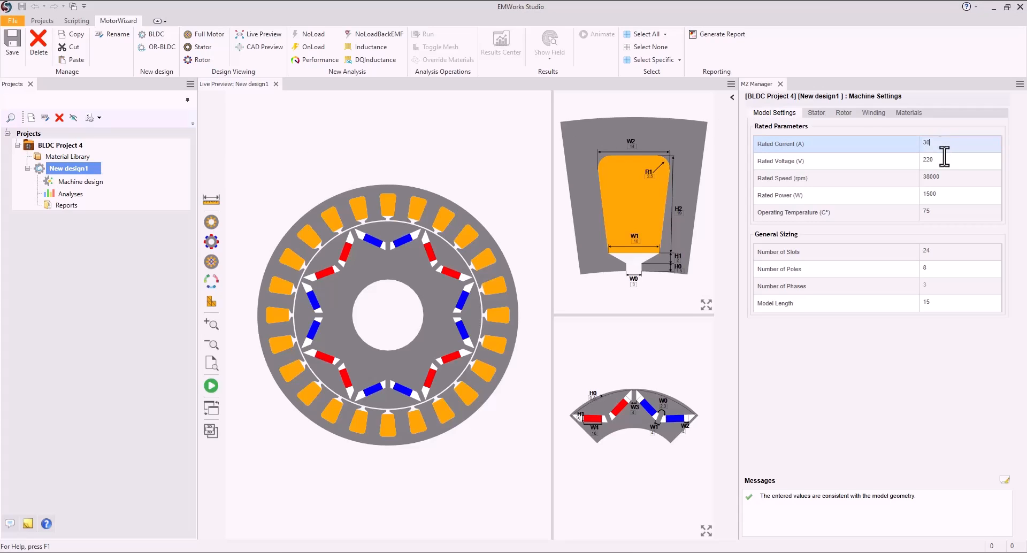
click(945, 161)
Set the machine's rated speed to 1500 rpm.
click(951, 179)
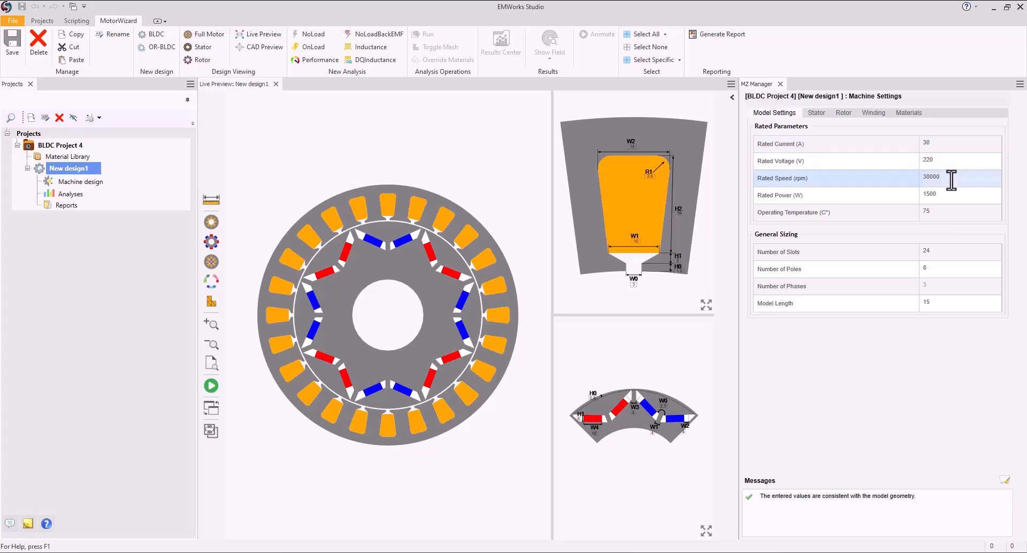
key(BackSpace)
key(BackSpace)
key(BackSpace)
key(BackSpace)
text(1500)
Set the rated power to 5000 W and the operating temperature to 25 °C.
click(950, 193)
key(BackSpace)
key(BackSpace)
key(BackSpace)
text(50)
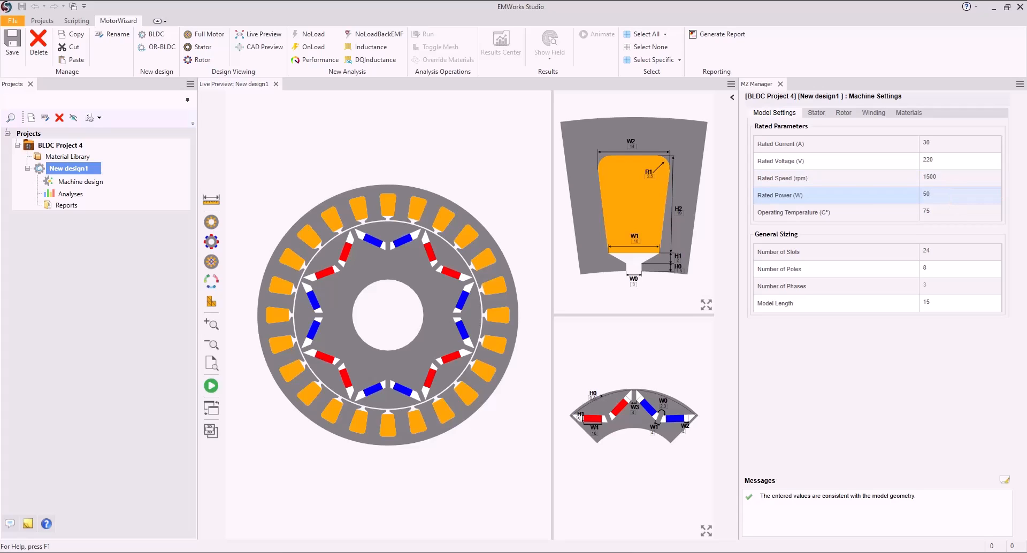
text(00)
click(945, 211)
key(BackSpace)
text(25)
Set the number of slots to 36 and the model length to 90 in the general sizing.
click(955, 253)
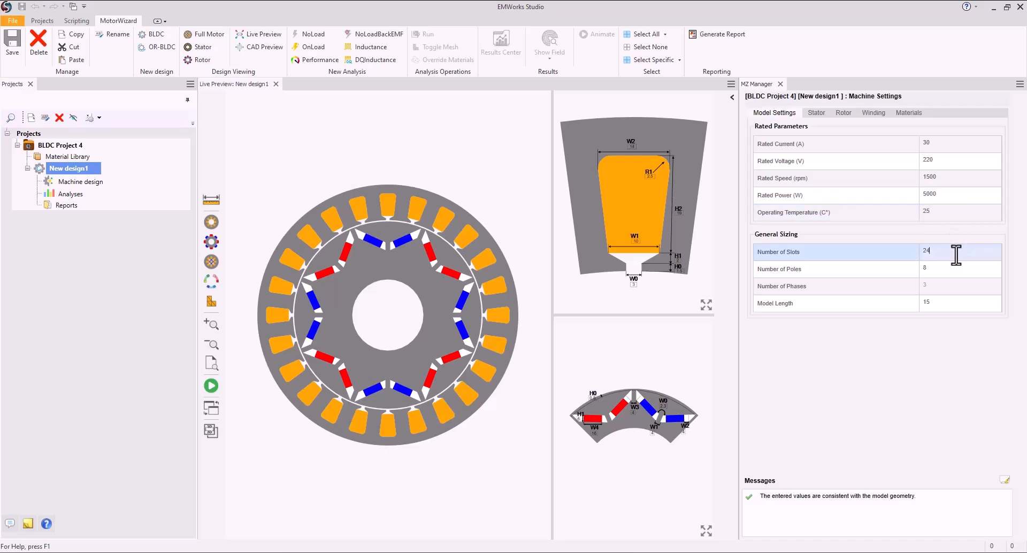
key(BackSpace)
key(BackSpace)
text(36)
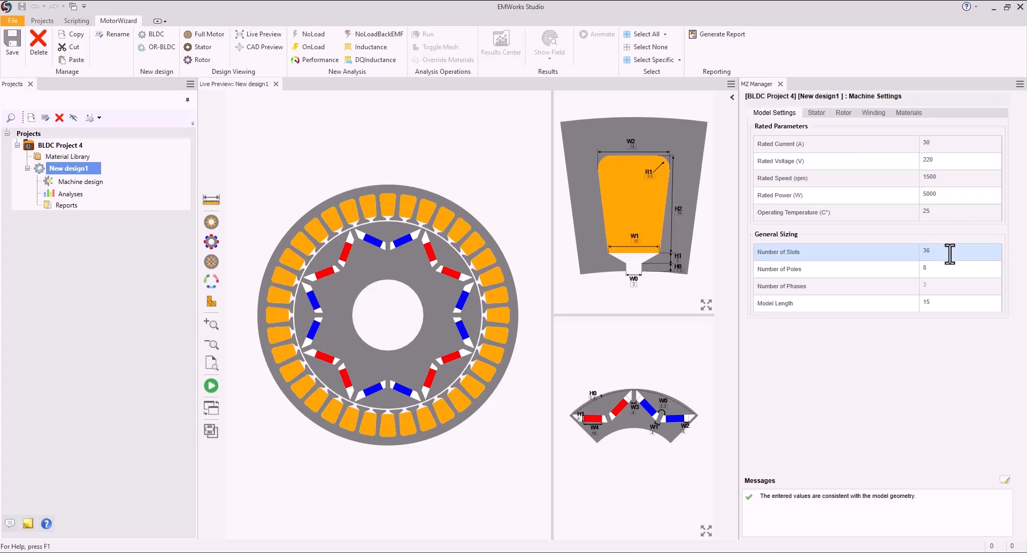
click(950, 268)
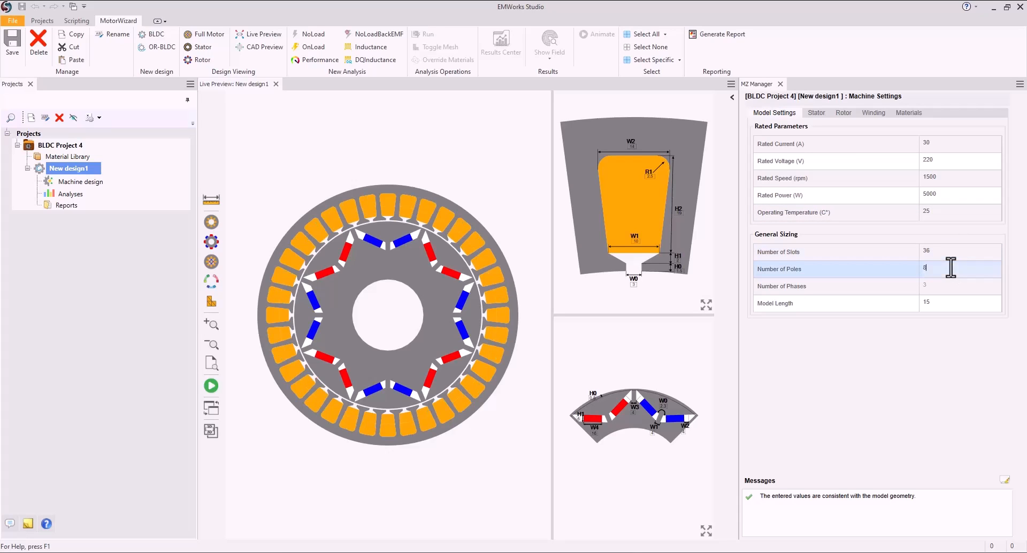
click(949, 302)
text(90)
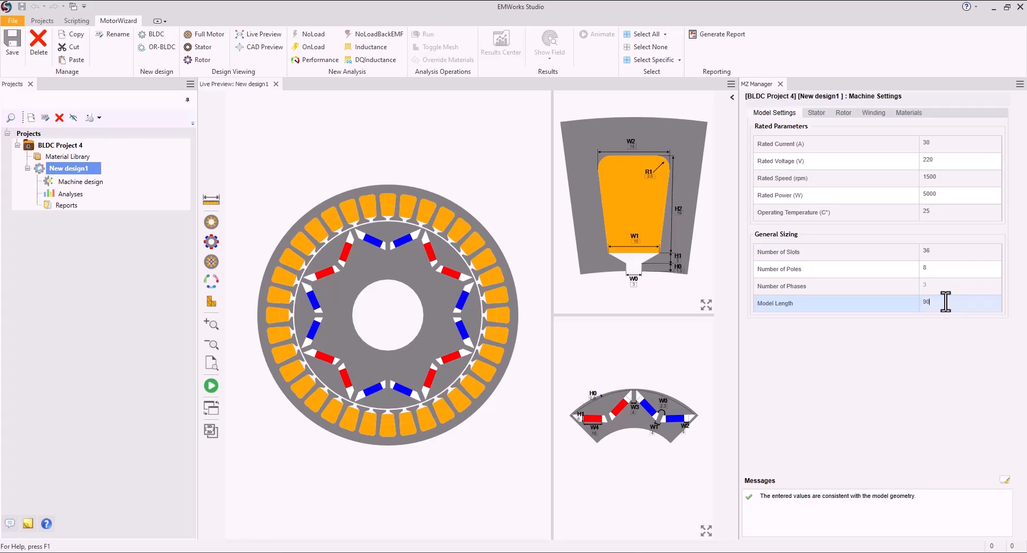
Open the stator core properties in the machine design of New design1.
click(74, 182)
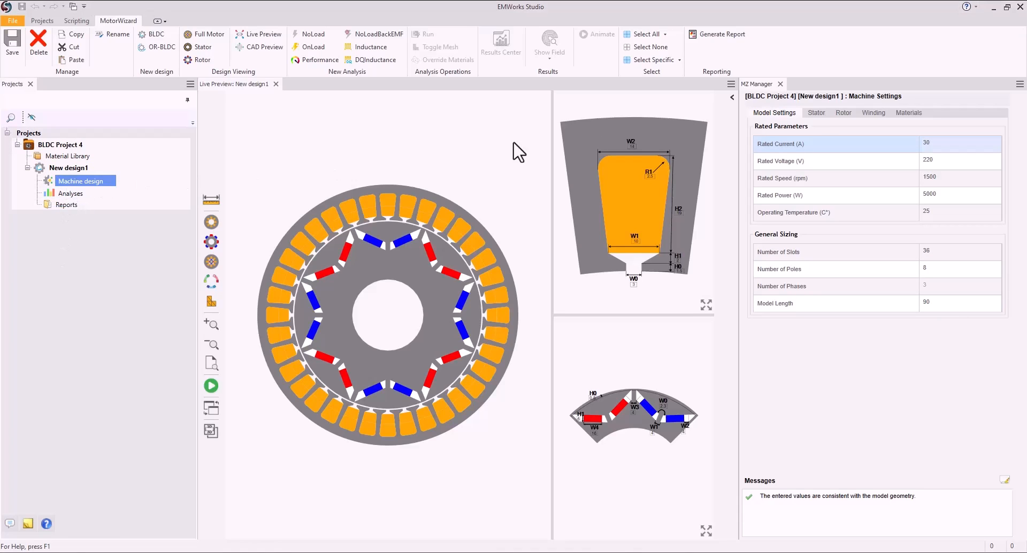
click(816, 113)
click(929, 142)
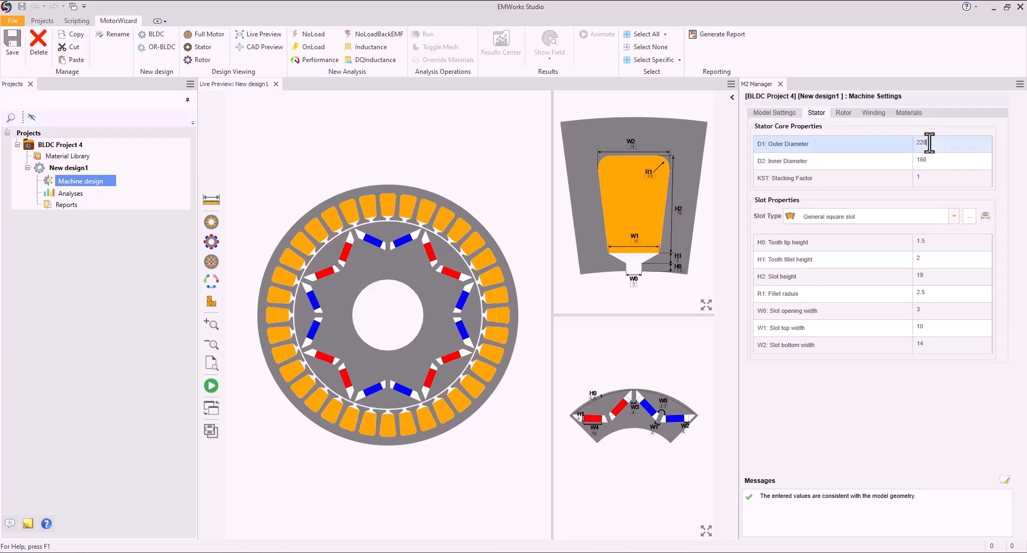
Try a stator inner diameter of 170, and set it back to 160.
click(933, 161)
text(17)
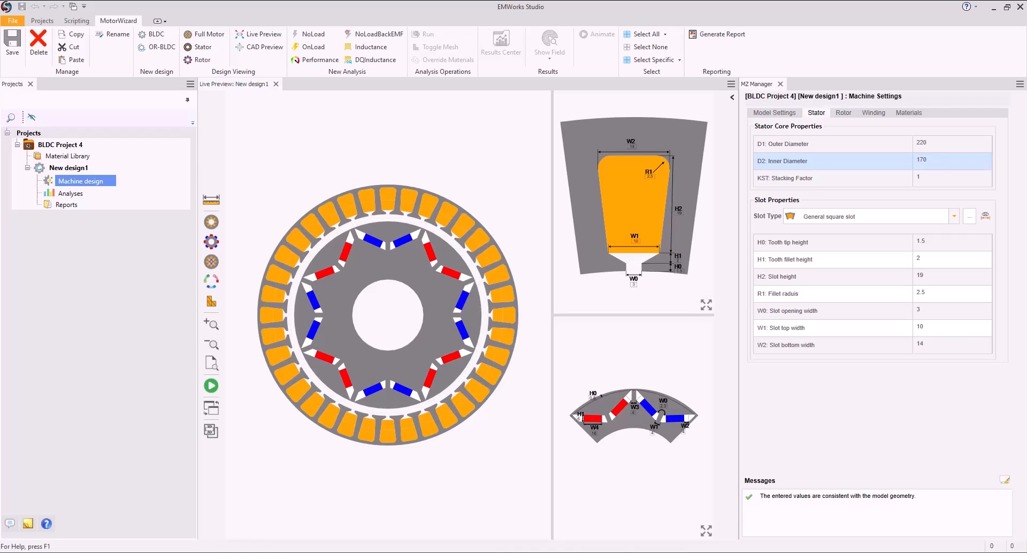
text(16)
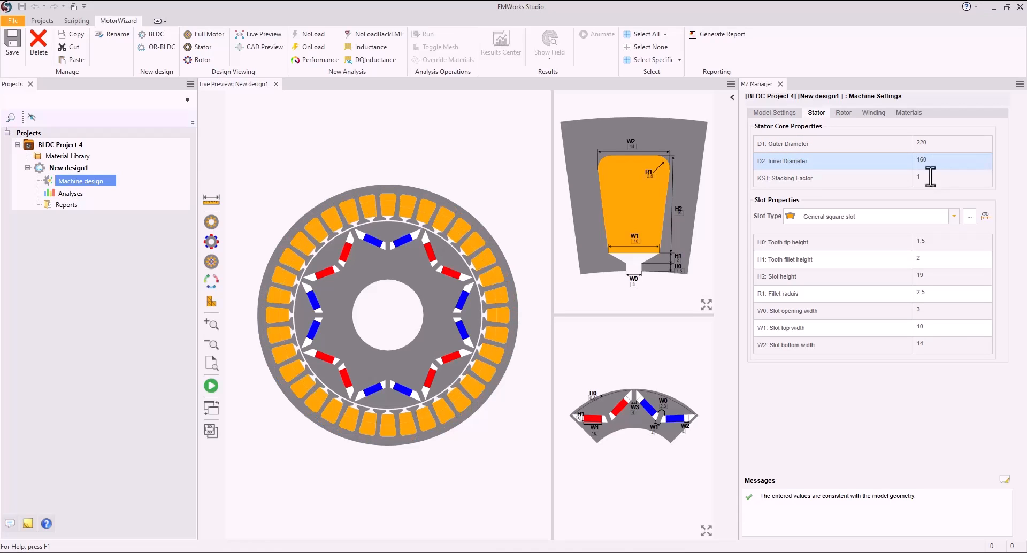
click(929, 176)
Try the General trapezoidal and Pentagon slot types for the stator, and settle on Round slot.
click(953, 216)
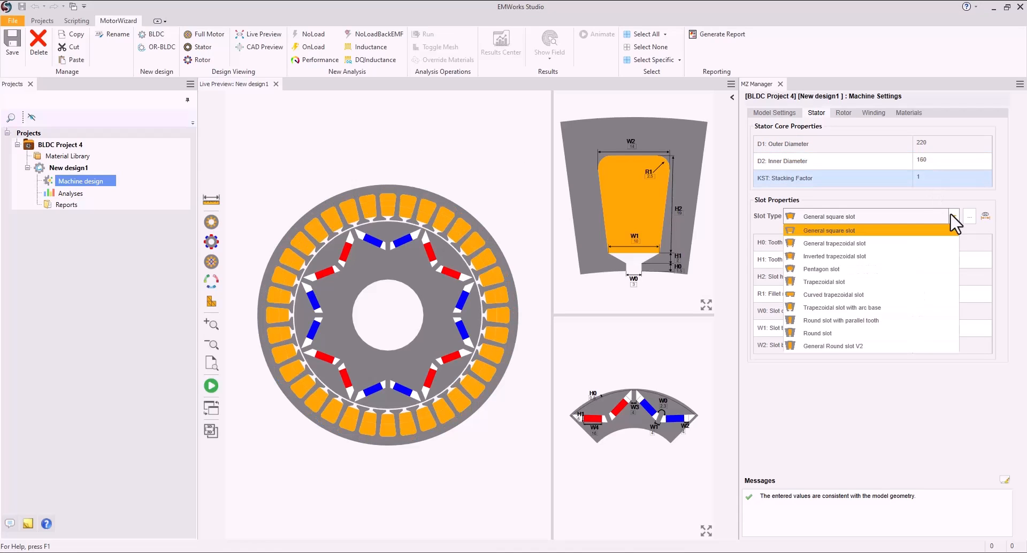
click(856, 243)
click(856, 217)
click(846, 269)
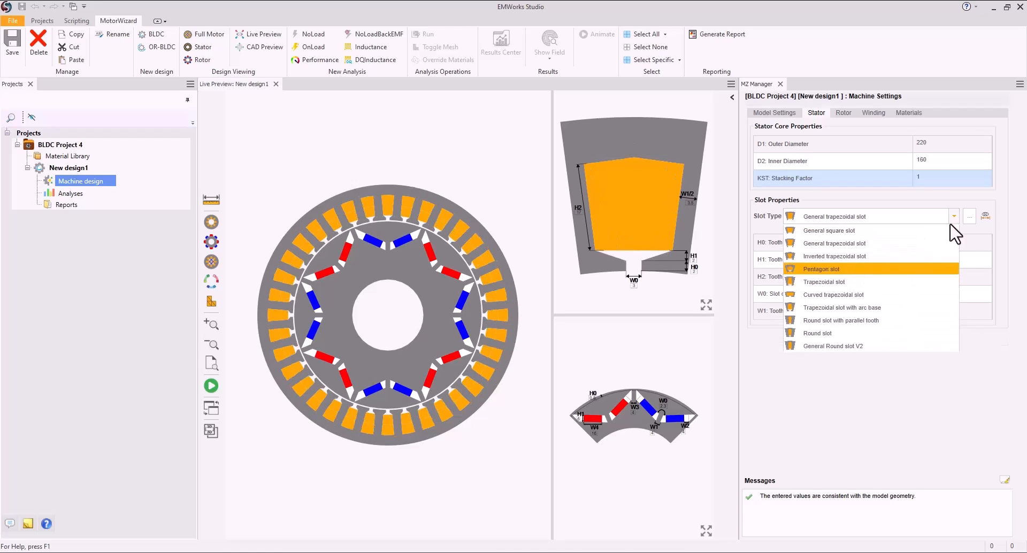
click(941, 217)
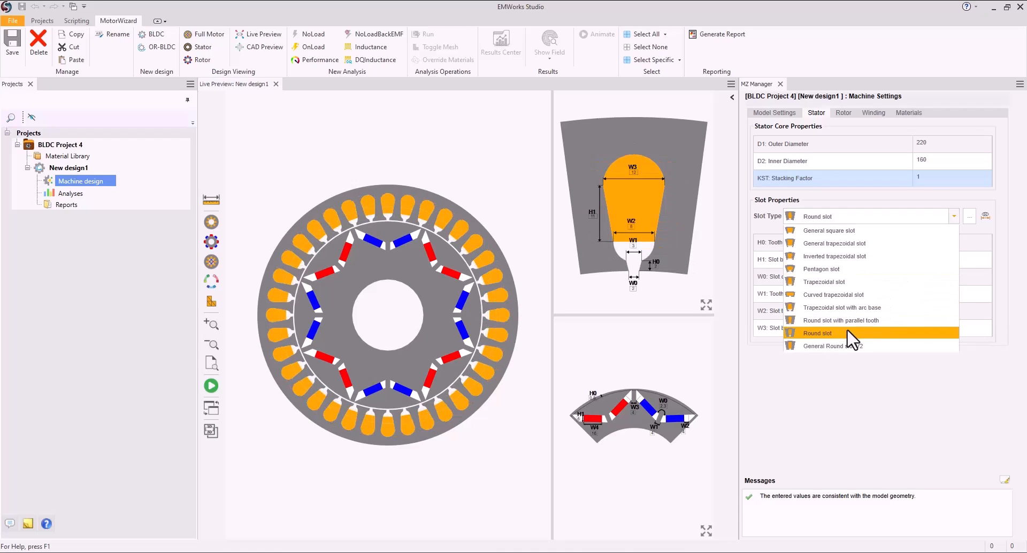
click(847, 332)
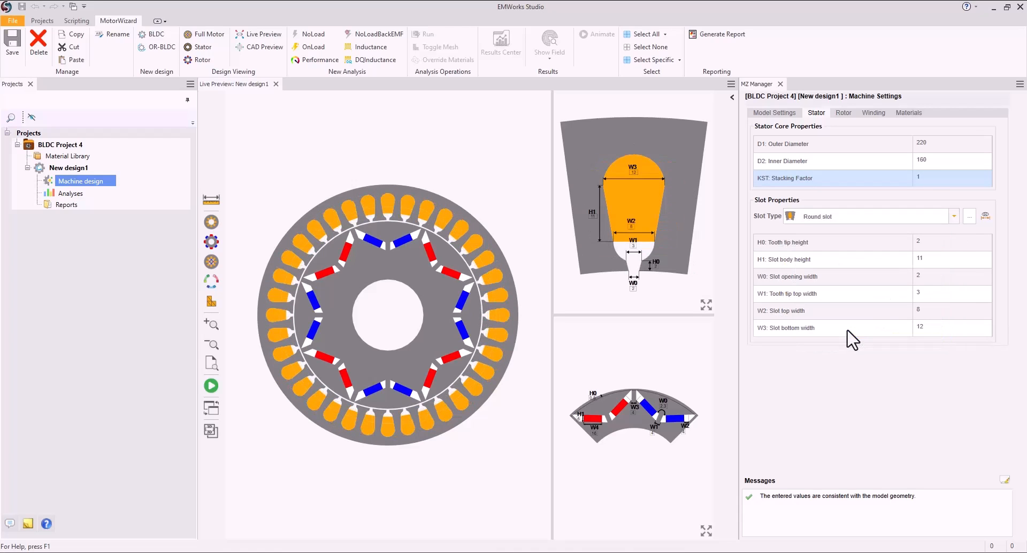
Set the round slot's tooth tip height to 3 and its slot body height to 15.
click(934, 243)
key(Return)
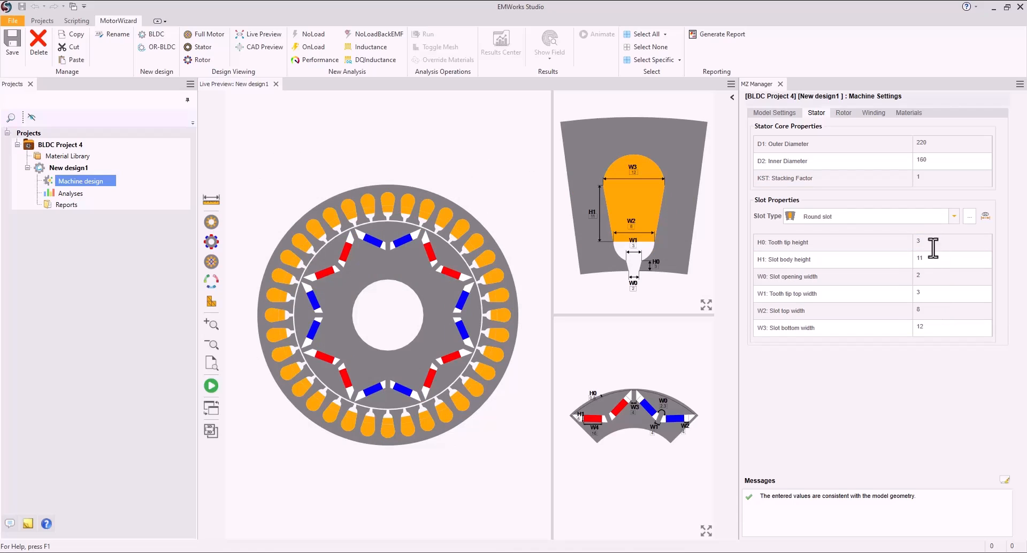
click(930, 260)
text(15)
key(Return)
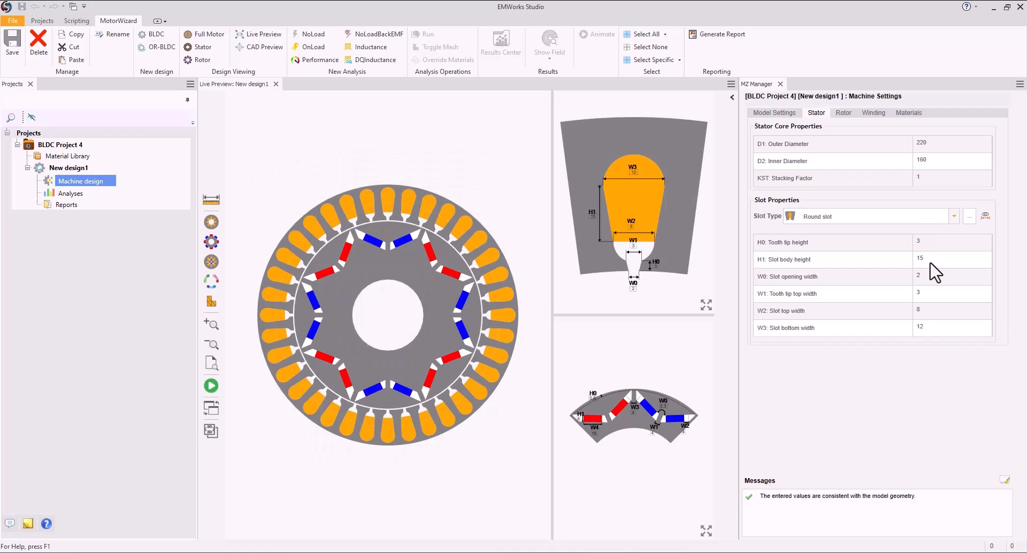
Enlarge the slot preview and set slot body height H1 to 12 and tooth tip height H0 to 2 on the drawing.
click(706, 305)
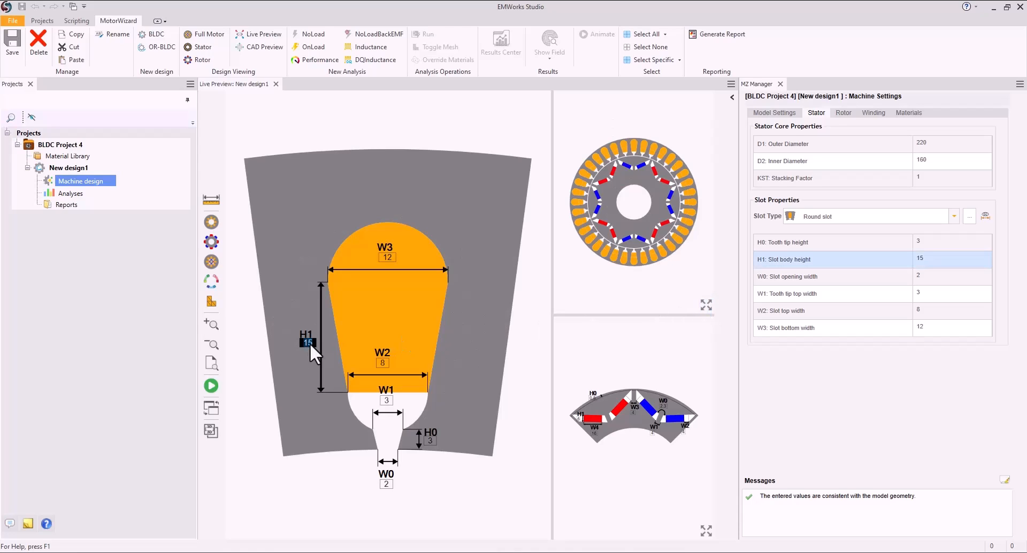
text(12)
key(Return)
click(429, 436)
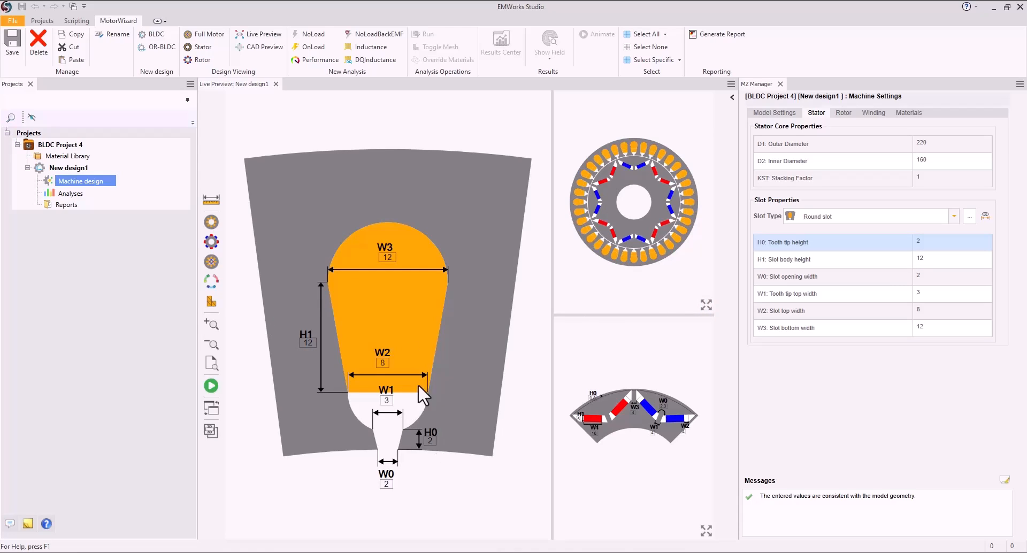
Set the round slot's bottom width W3 to 10 and its top width W2 to 5.
click(388, 257)
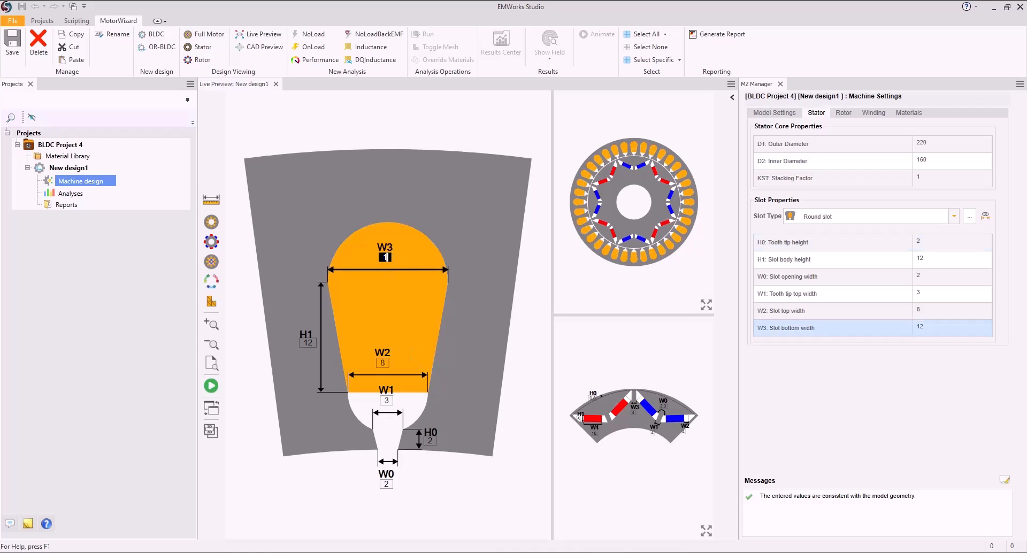
text(10)
key(Return)
click(383, 362)
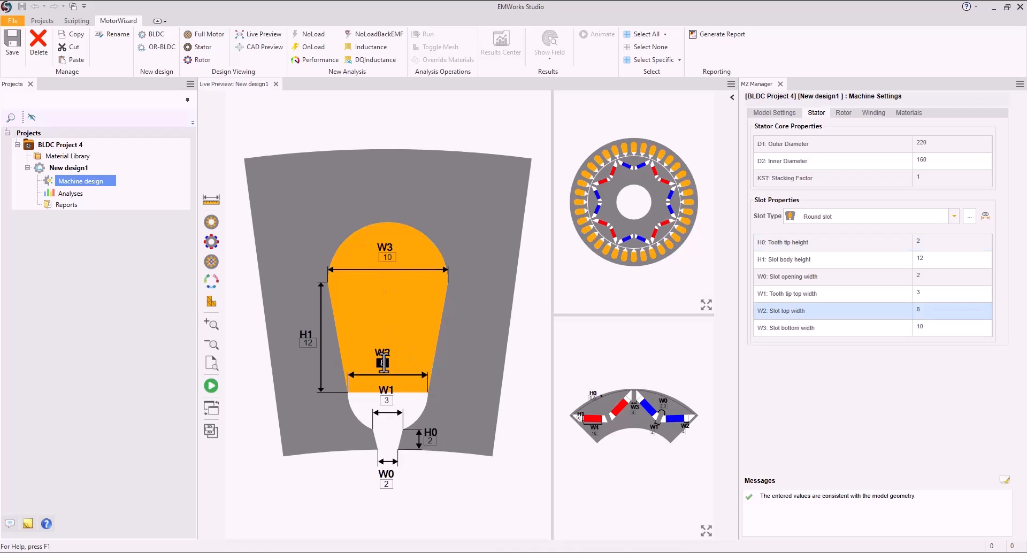
text(5)
key(Return)
click(933, 328)
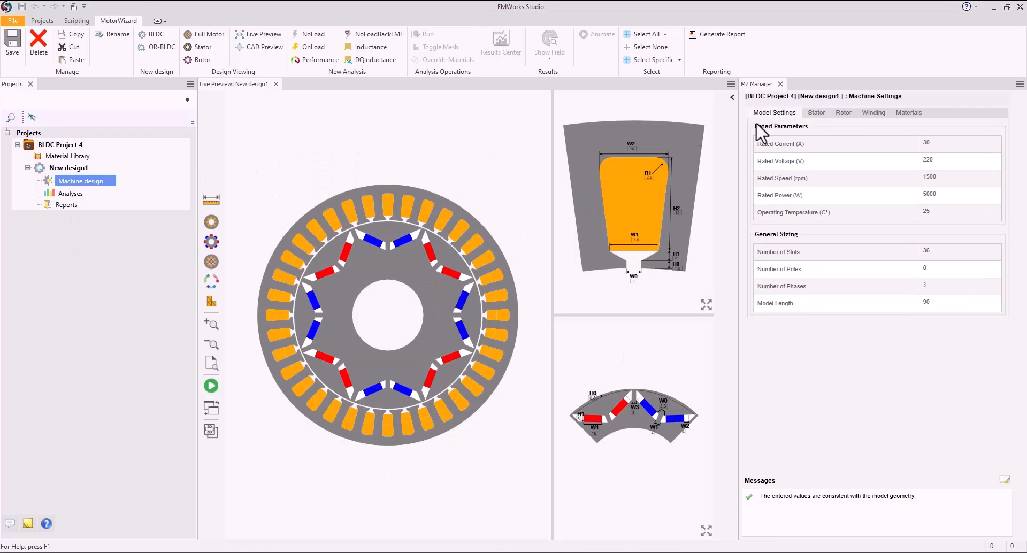
In the rotor core properties, try an outer diameter of 140 and set it back to 158.
click(847, 116)
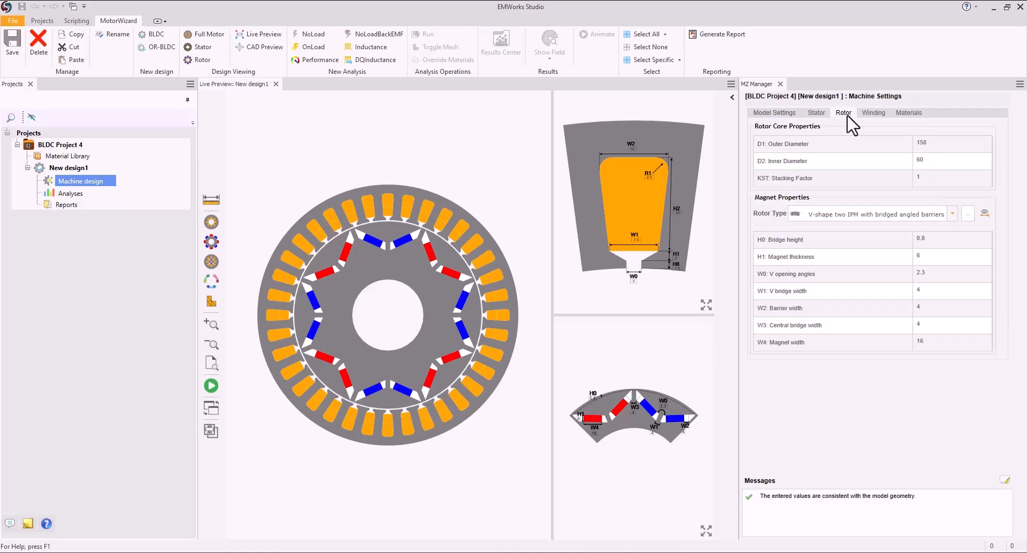
click(934, 142)
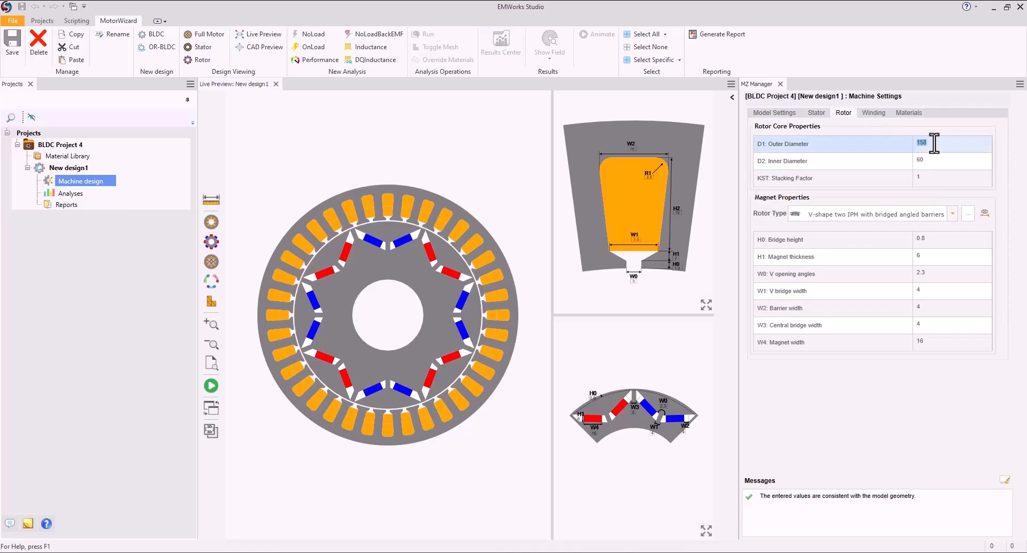
key(Return)
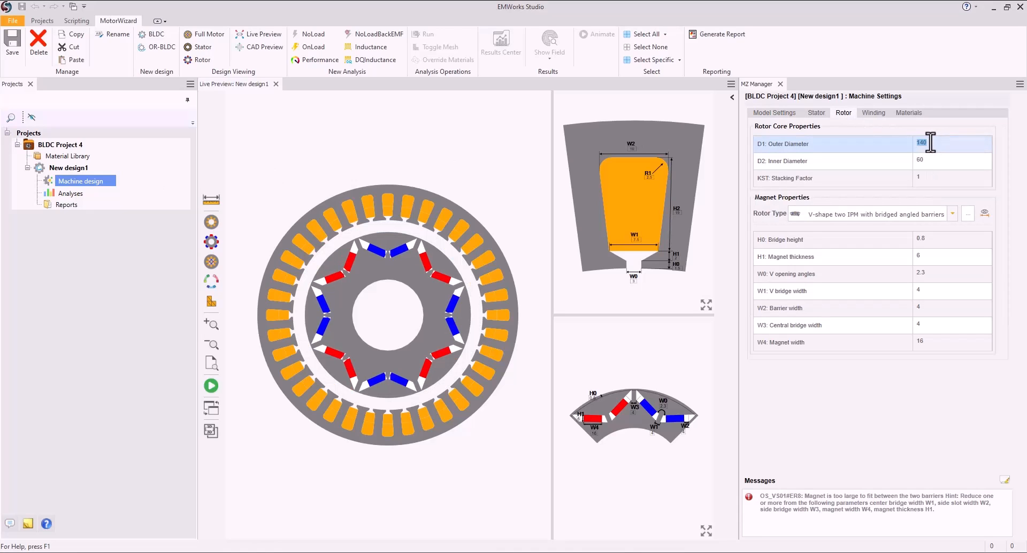
text(158)
key(Return)
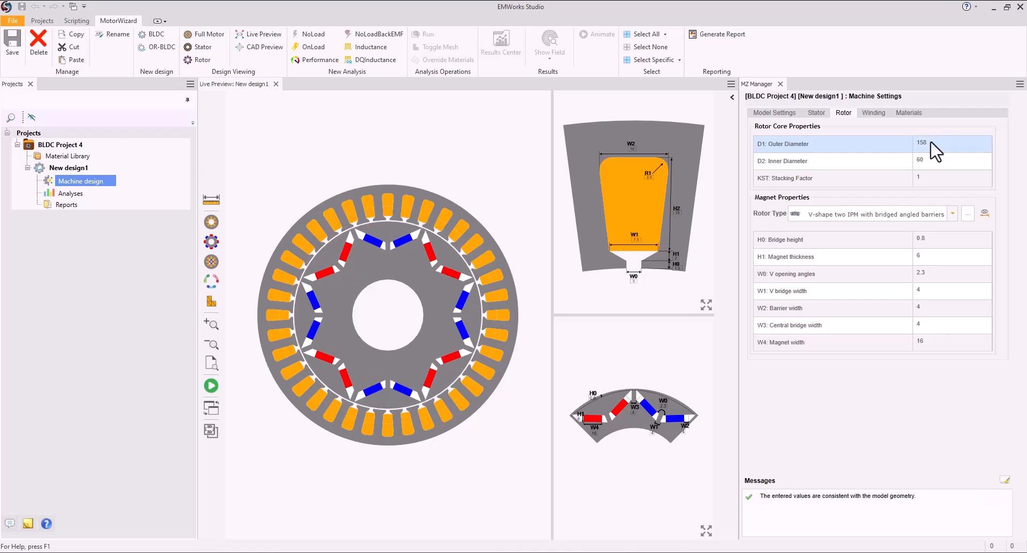
Change the rotor type to Inset spoke type in the magnet properties.
click(934, 158)
click(941, 178)
click(942, 214)
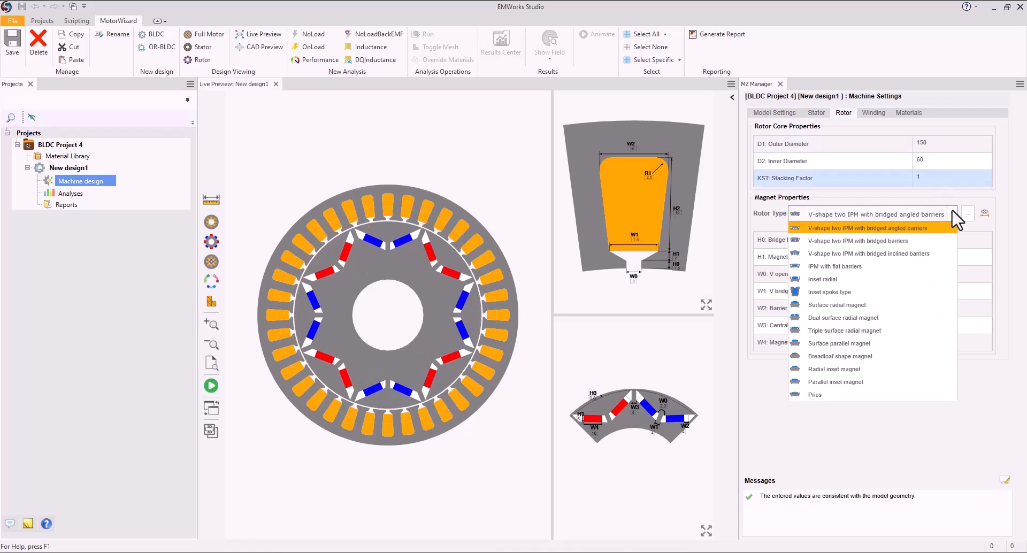
click(840, 293)
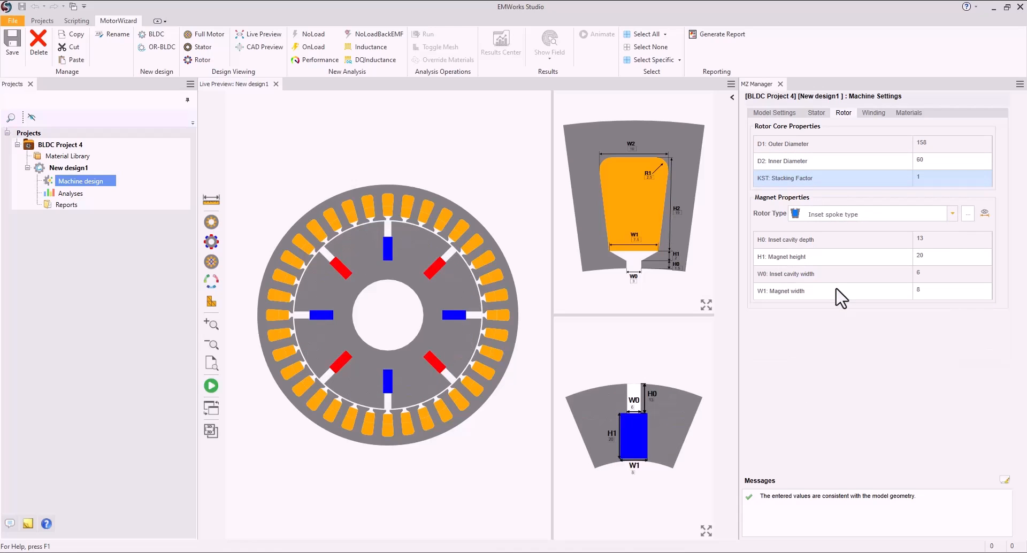
Set the magnet height H1 of the spoke rotor to 25.
click(860, 239)
click(931, 257)
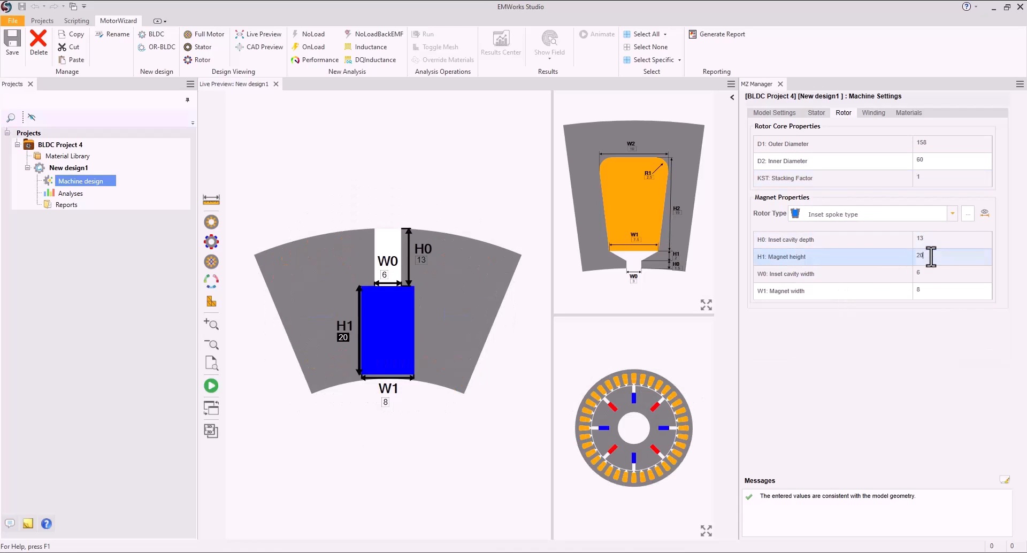
key(Return)
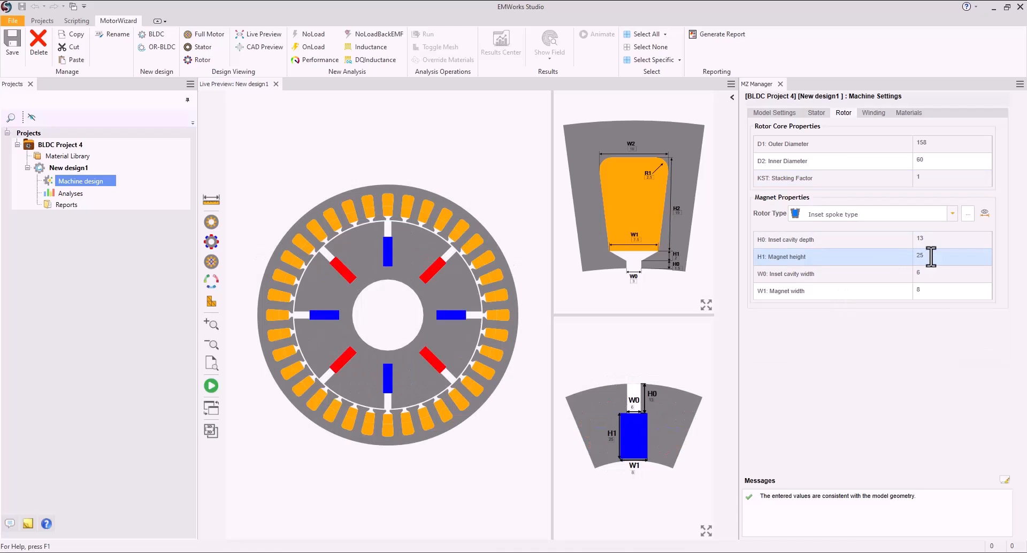
Enlarge the rotor preview and set inset cavity depth H0 to 10 and magnet width W1 to 15 on the drawing.
click(706, 531)
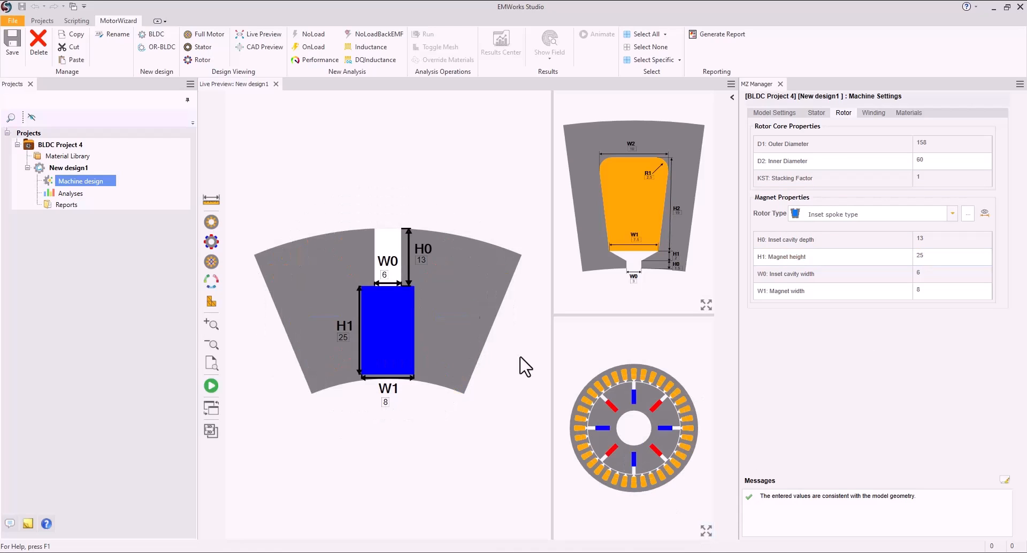
click(421, 260)
text(10)
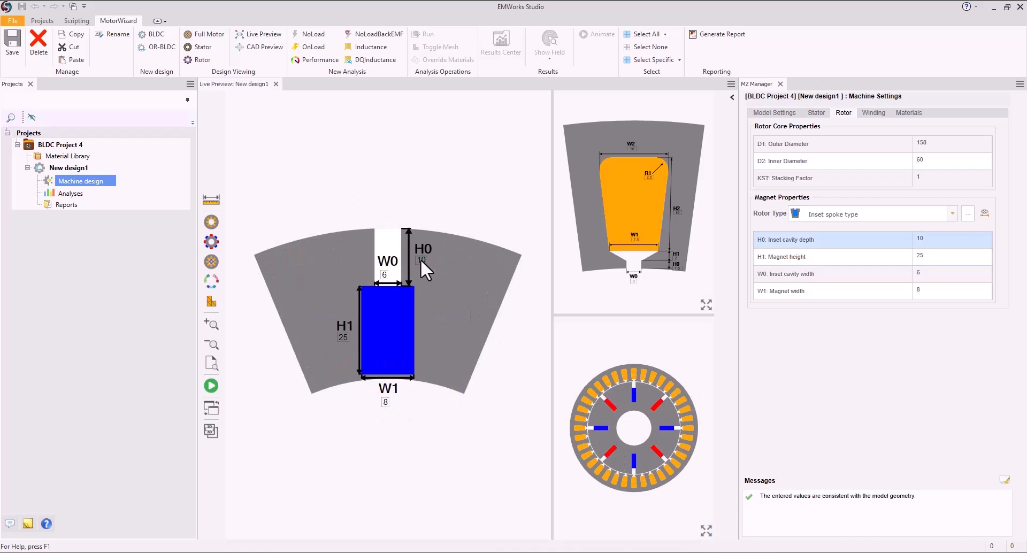
key(Return)
click(385, 402)
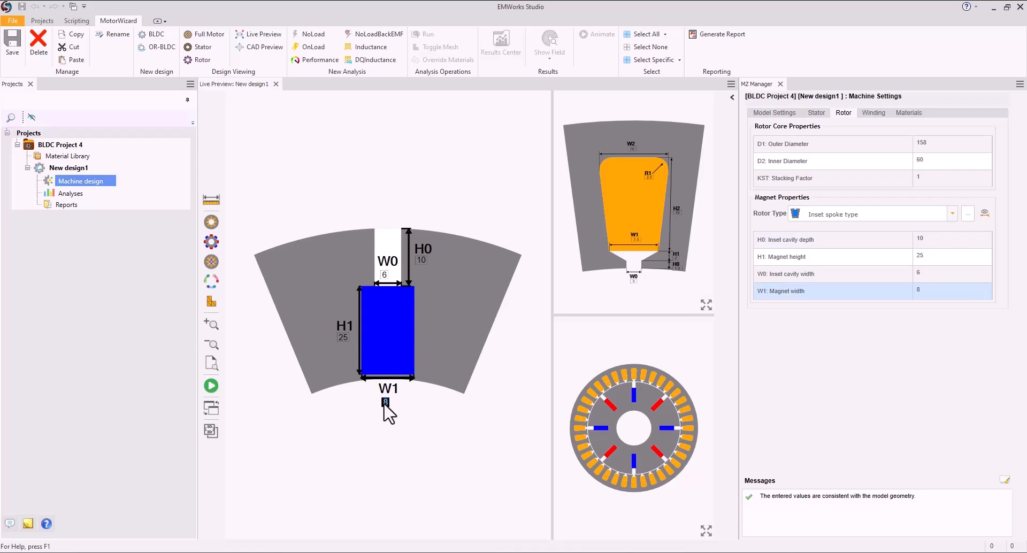
text(15)
key(Return)
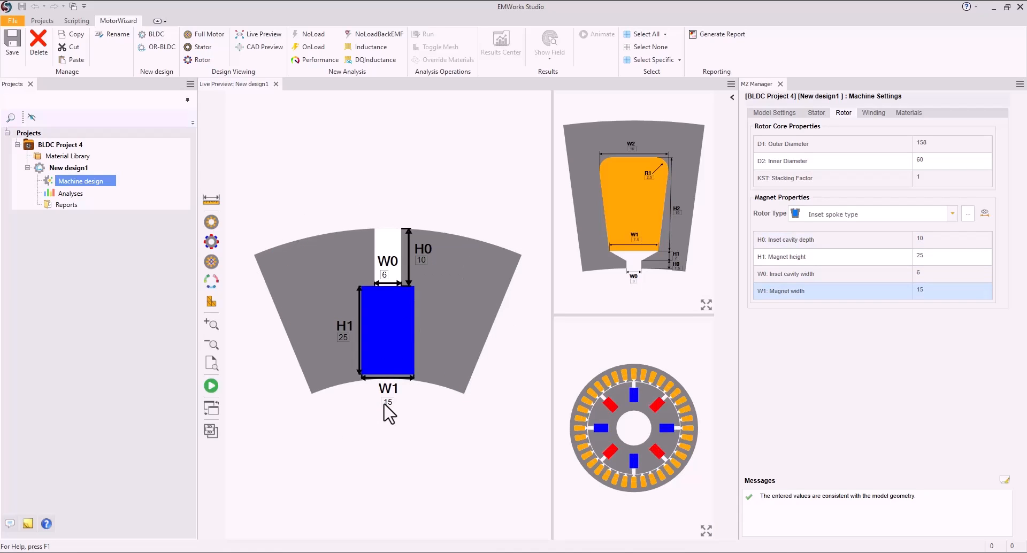
Set the rotor's inset cavity width W0 to 3 and return the full motor to the main preview.
click(384, 274)
text(3)
key(Return)
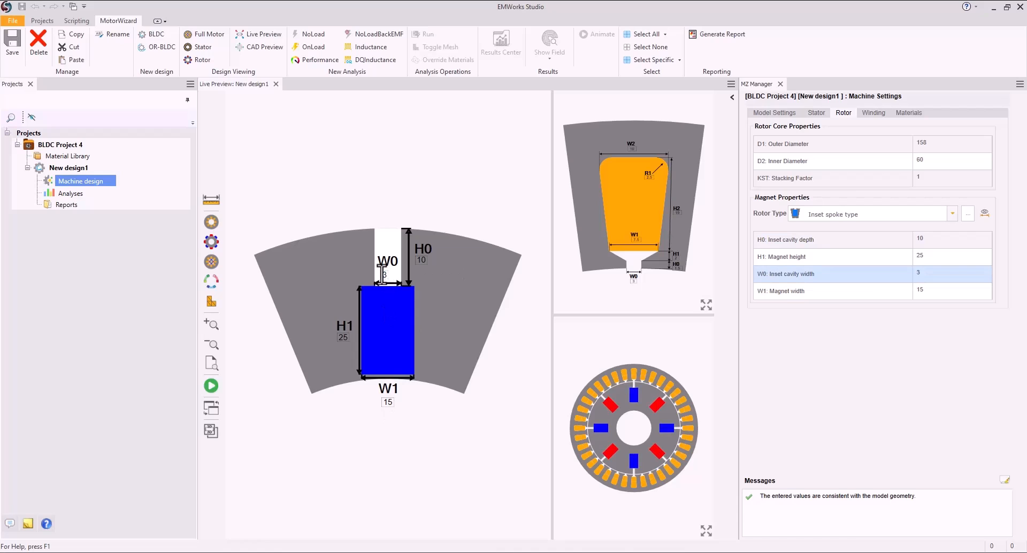
click(706, 531)
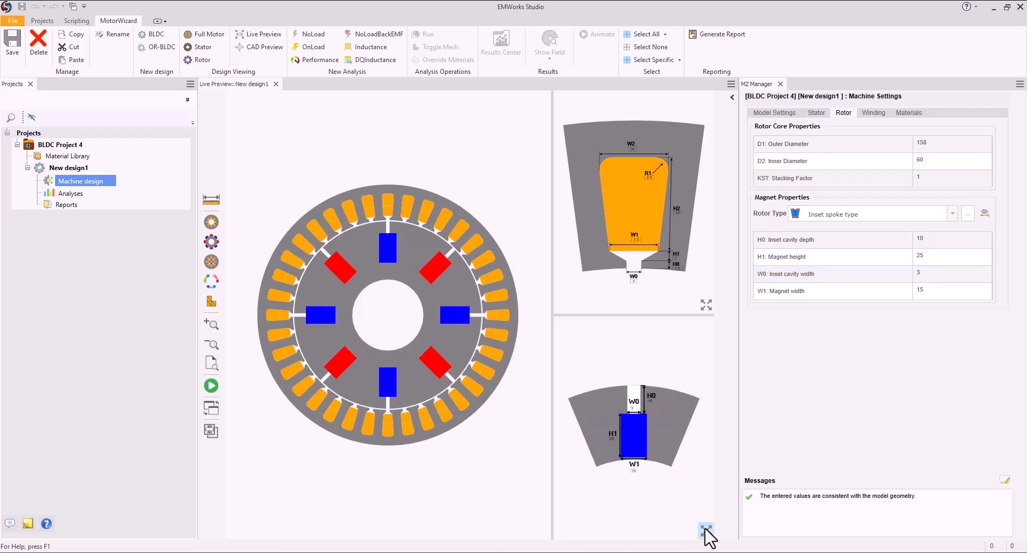
click(936, 290)
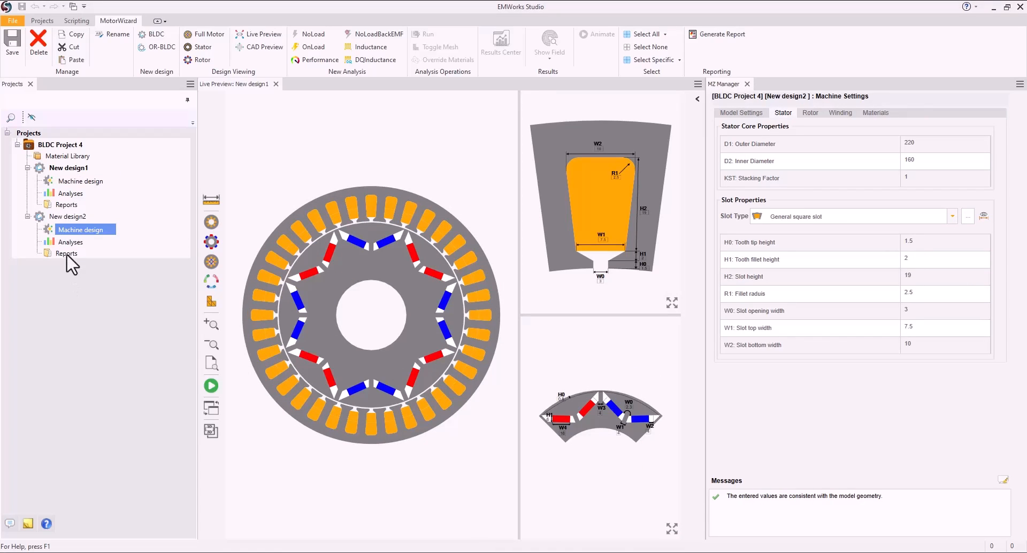
Open the winding settings of New design2 and look through the winding type and layer options.
click(839, 113)
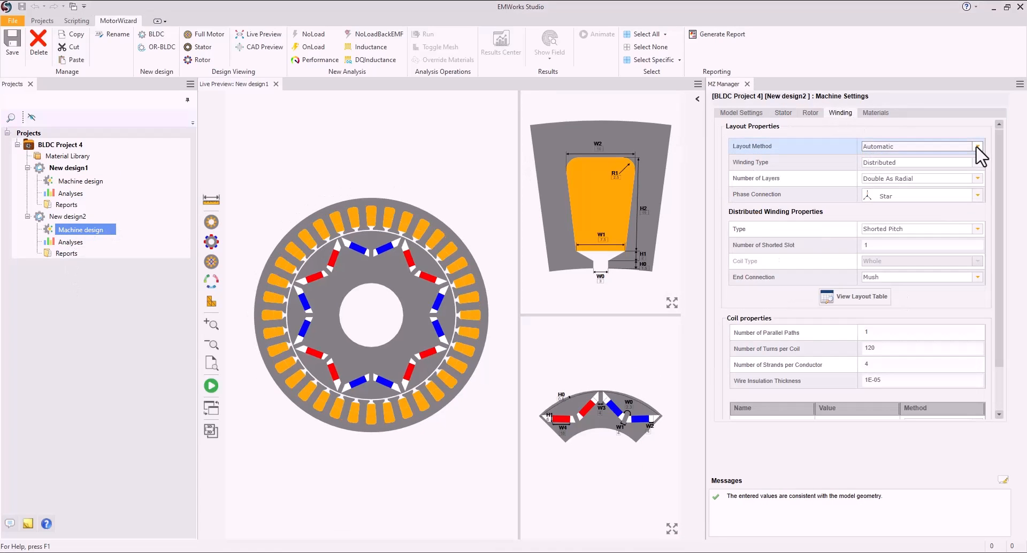
click(978, 163)
click(977, 164)
click(977, 179)
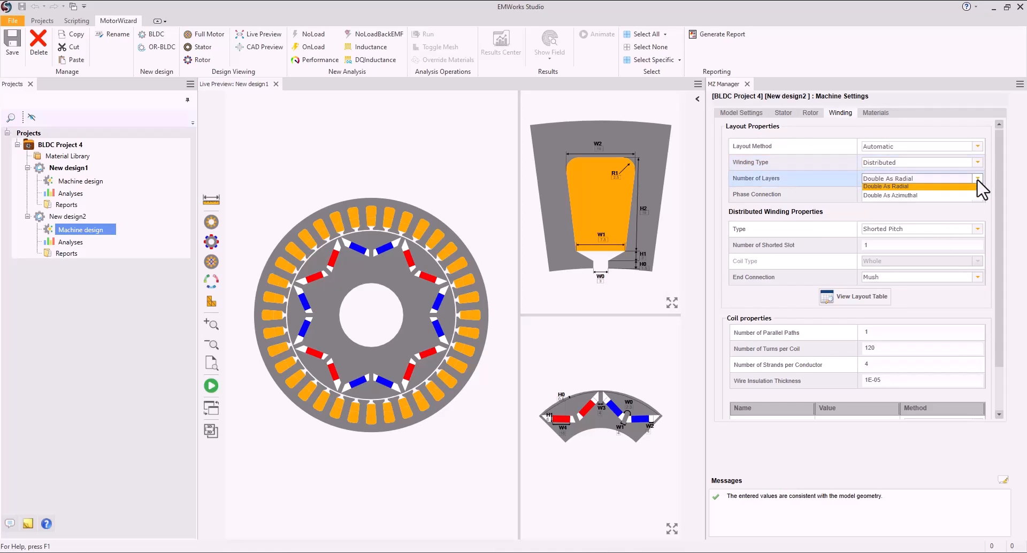
click(977, 181)
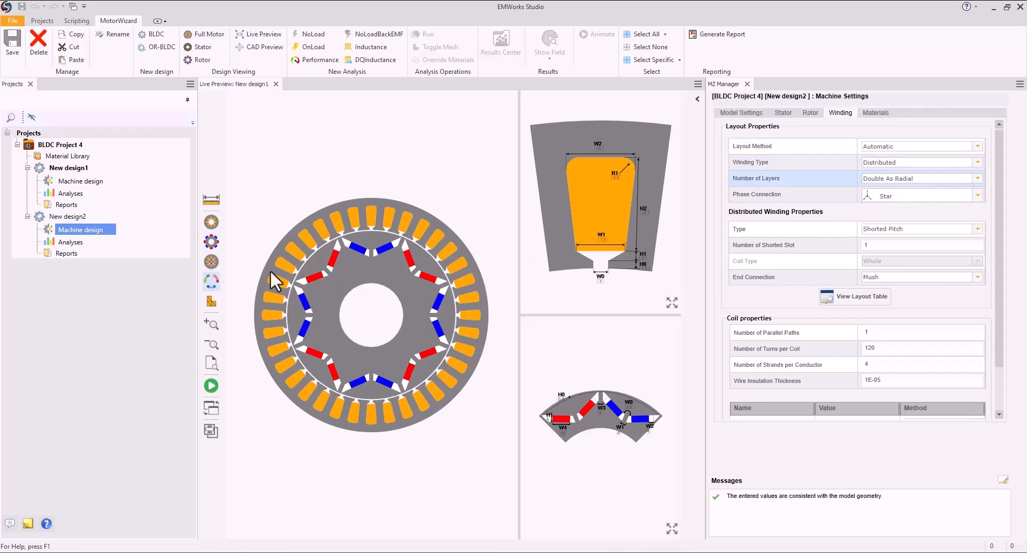
Show the winding layout in the motor preview and try Double As Azimuthal layers before restoring Double As Radial.
click(209, 279)
click(977, 179)
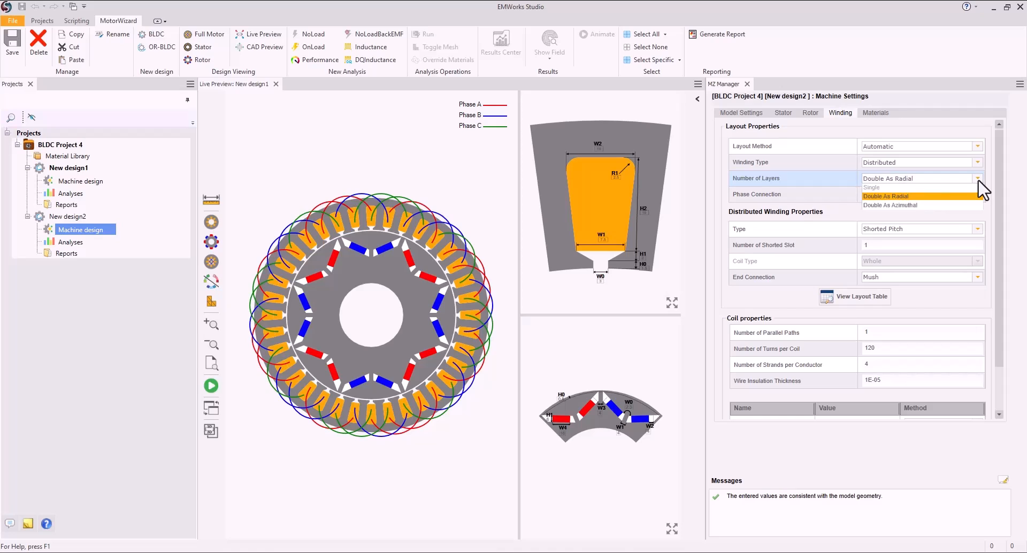
click(950, 205)
click(917, 179)
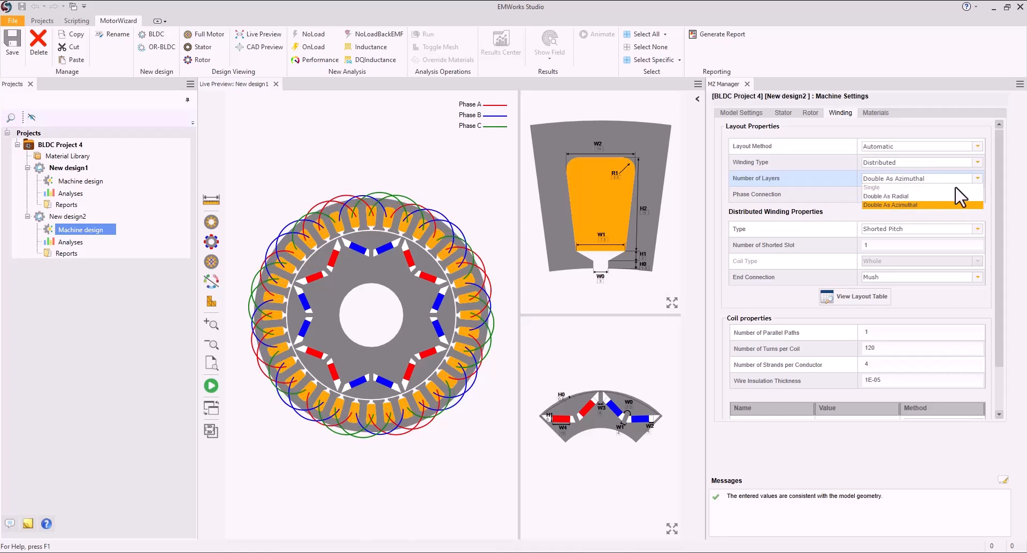
click(916, 197)
Check the phase connection and distributed winding type options, keeping Star and Shorted Pitch.
click(977, 196)
click(979, 206)
click(977, 229)
click(978, 239)
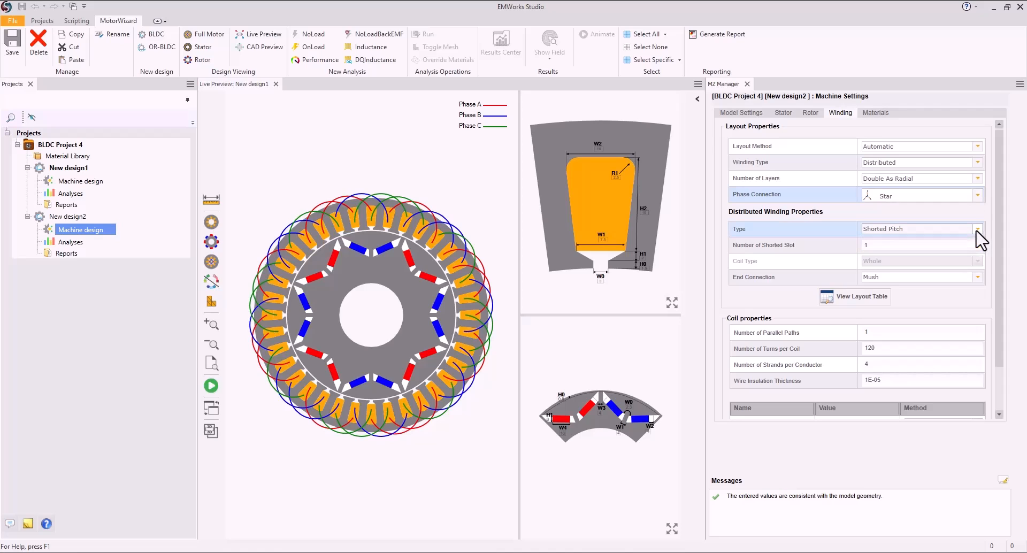
Set the coil's number of parallel paths to 2 and number of turns per coil to 60.
scroll(1012, 299, down, 1)
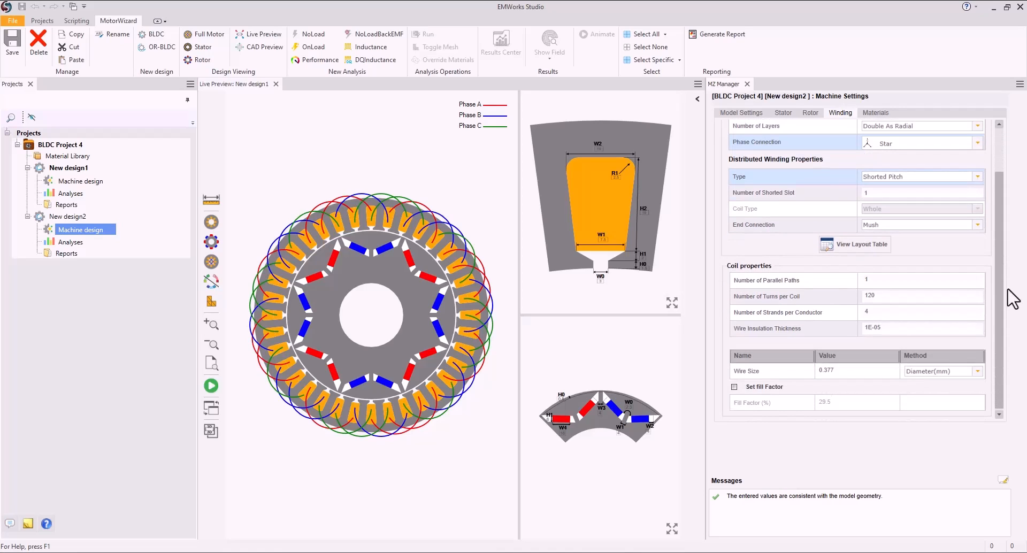
click(977, 282)
text(2)
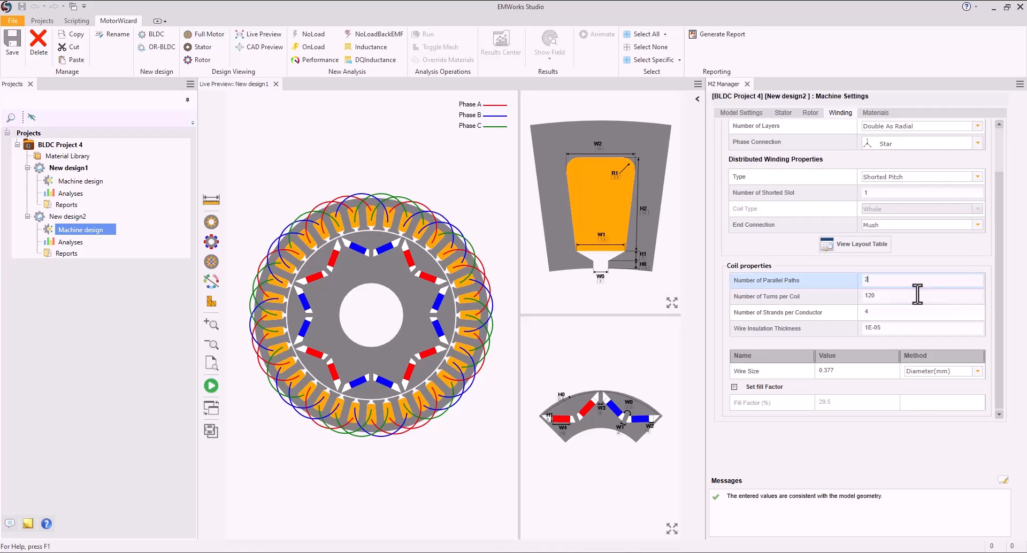
click(915, 295)
text(60)
click(906, 314)
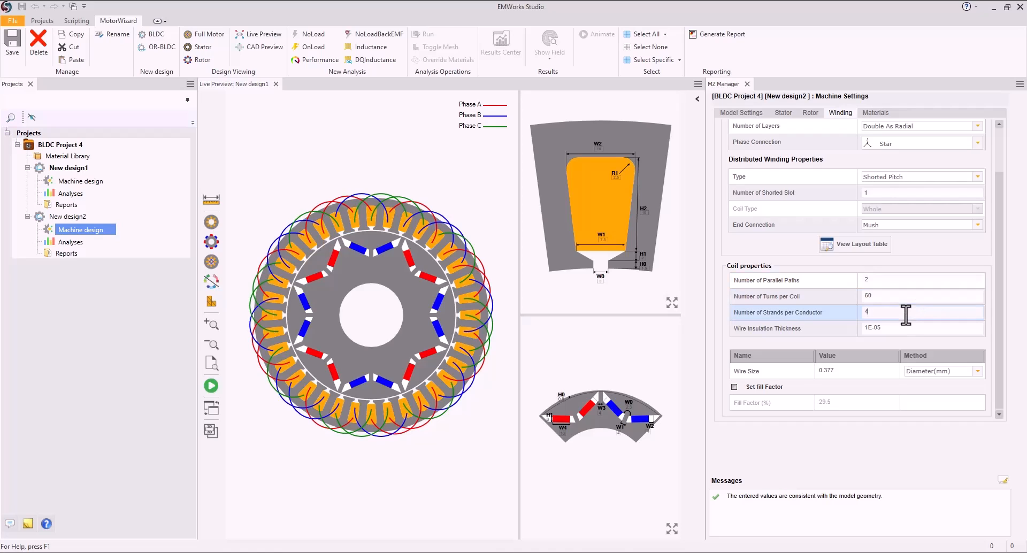
click(917, 328)
Review the available wire size methods and toggle the option to set the fill factor.
click(977, 372)
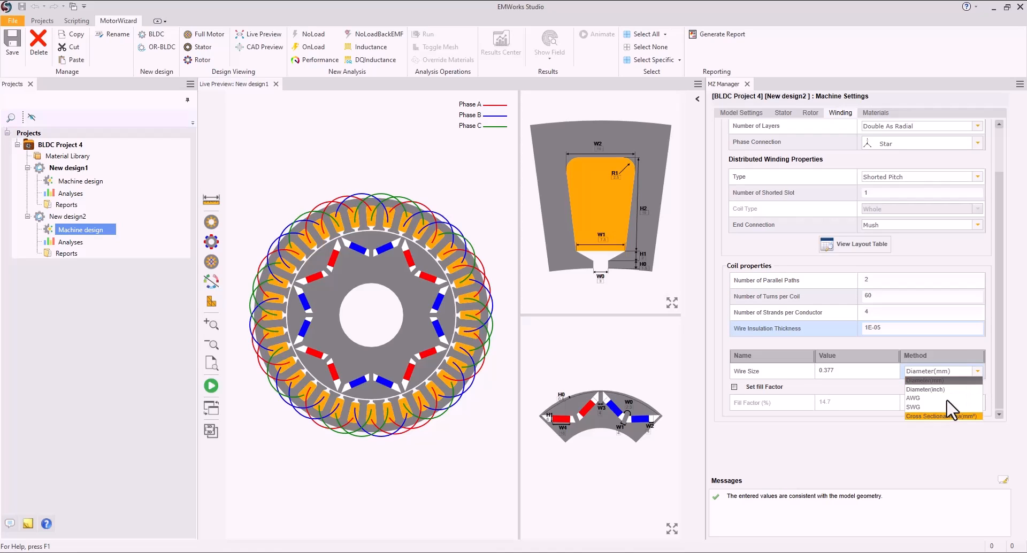
click(999, 409)
click(734, 387)
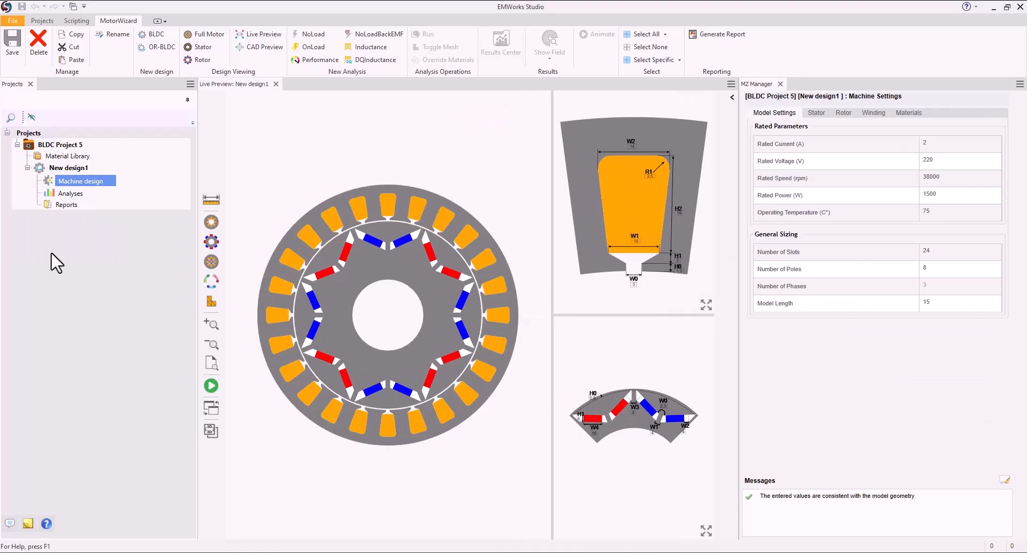
Open the stator core material M36 of BLDC Project 5 for editing and review its lamination options.
click(902, 112)
right_click(950, 169)
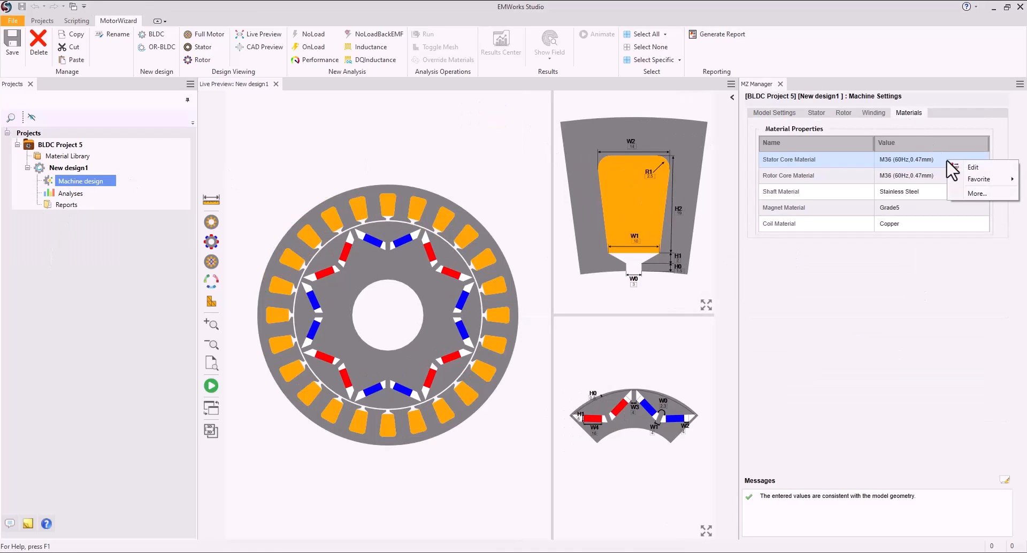
mouse_move(958, 179)
click(969, 169)
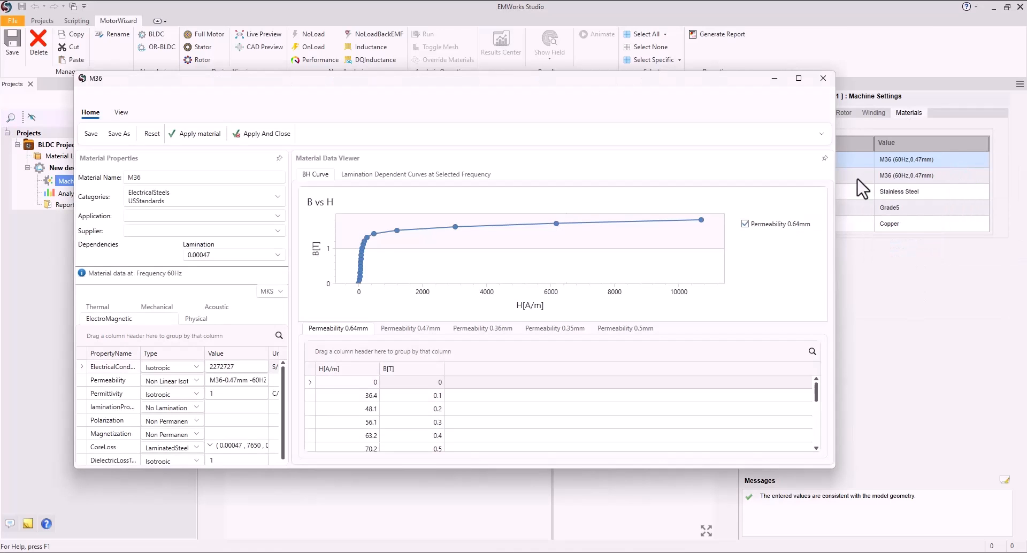
click(278, 255)
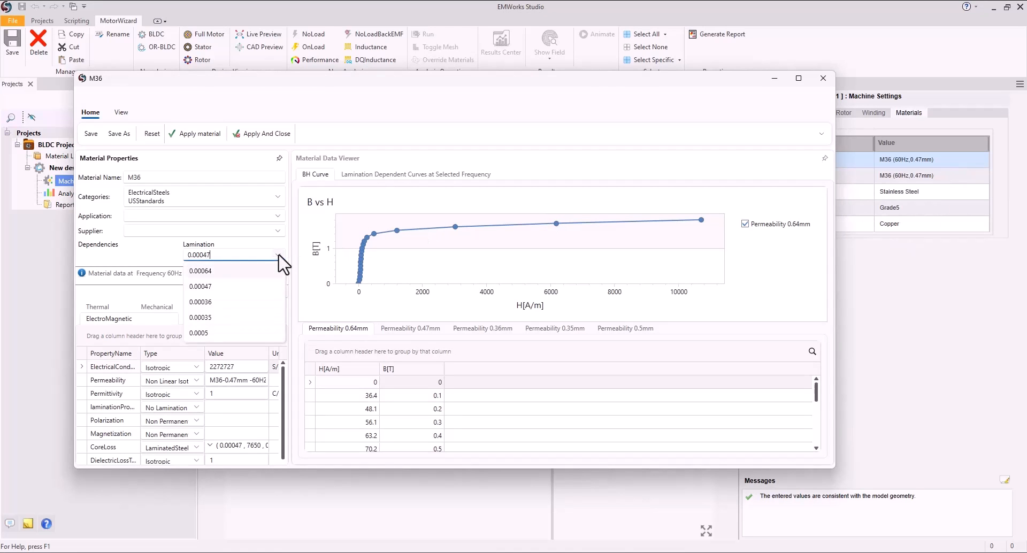
click(278, 255)
Examine the material's property categories and its 0.5 mm permeability curve, and close the M36 editor.
drag(281, 385, 270, 365)
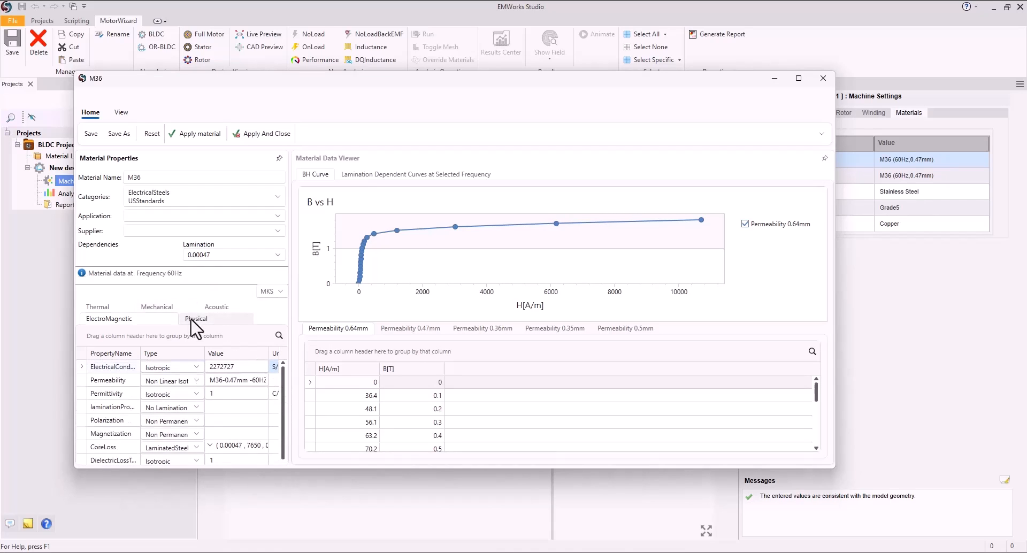
click(155, 308)
click(98, 319)
click(109, 308)
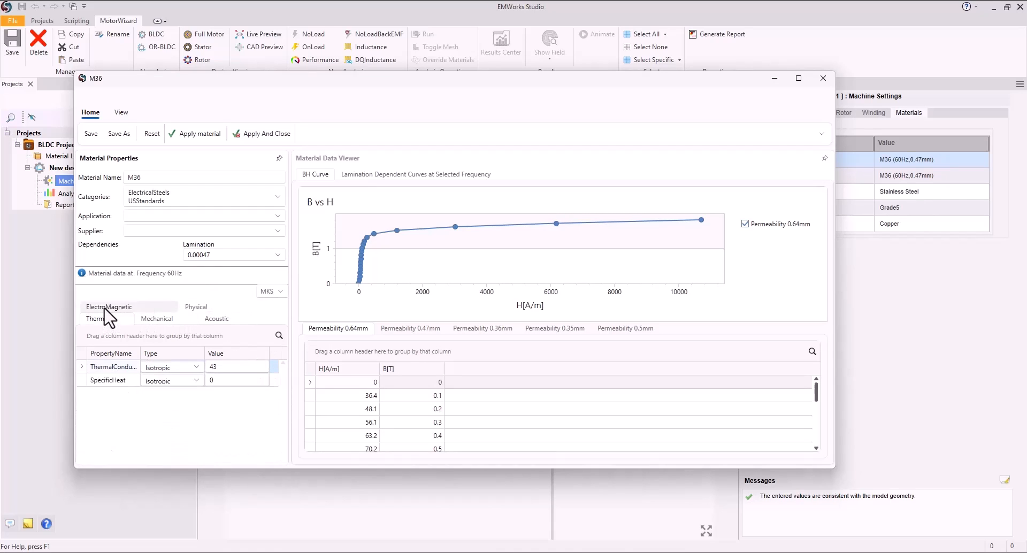
click(627, 329)
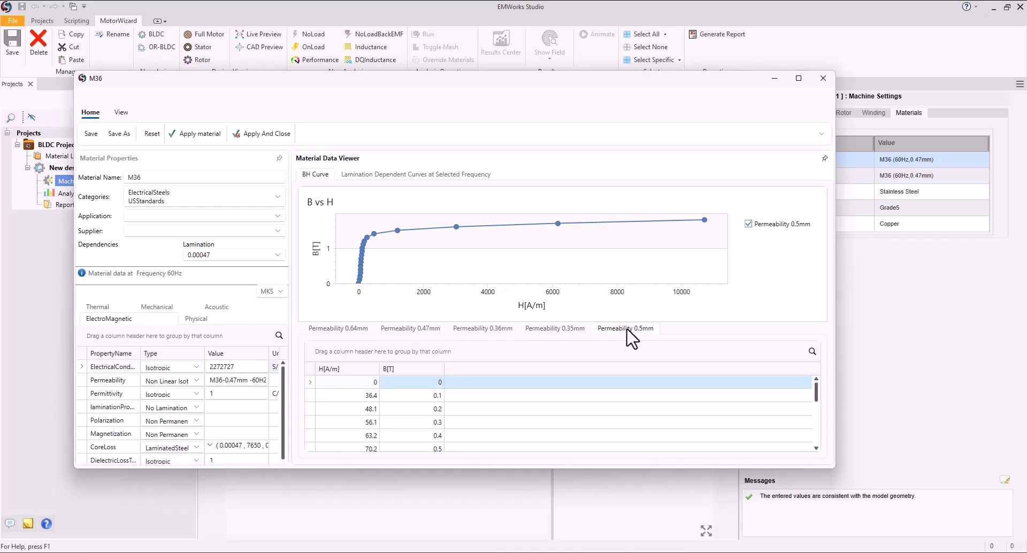
click(827, 78)
Open the Material Center for the stator core material and browse the material categories, including General and ElectricalSteels.
right_click(952, 161)
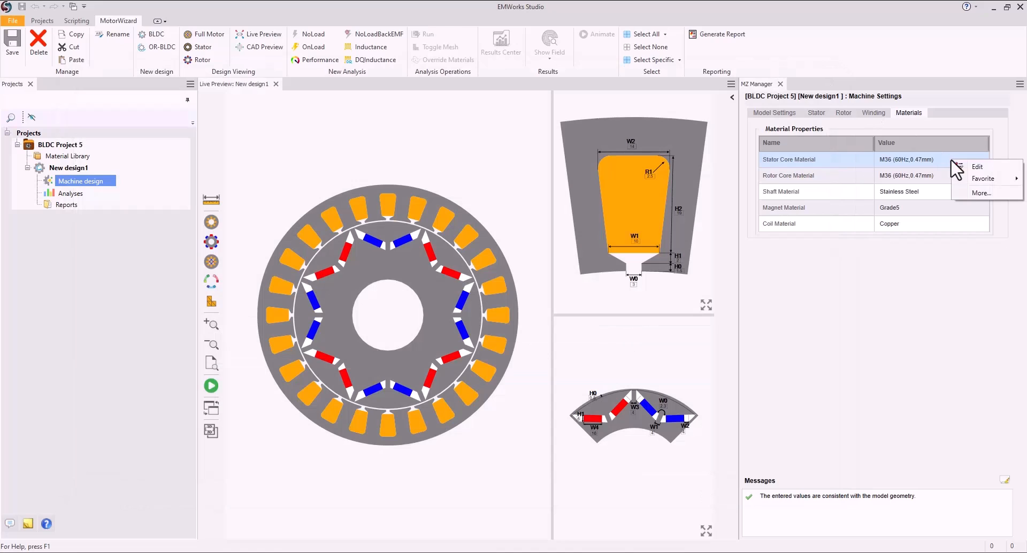
click(979, 193)
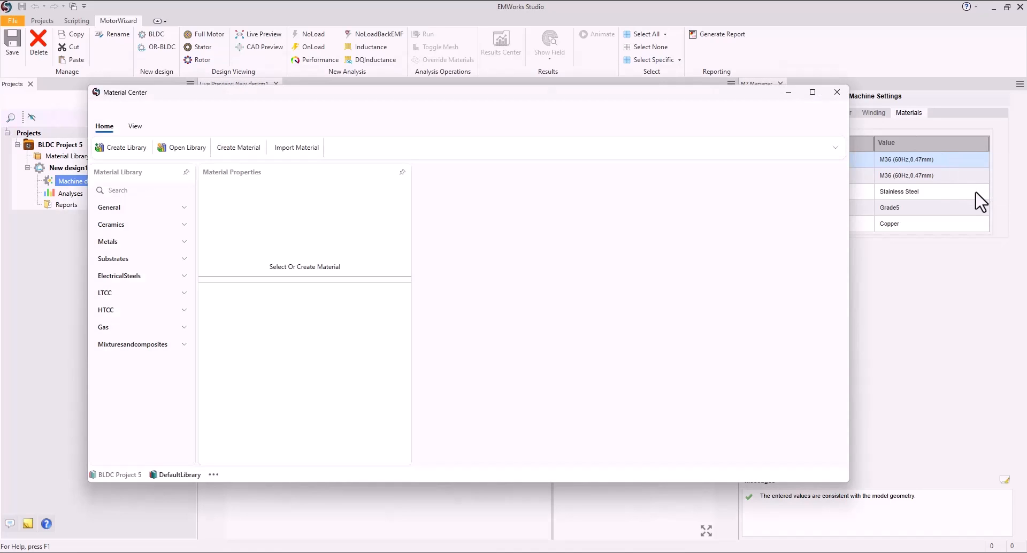
click(184, 209)
click(189, 211)
click(185, 276)
click(181, 310)
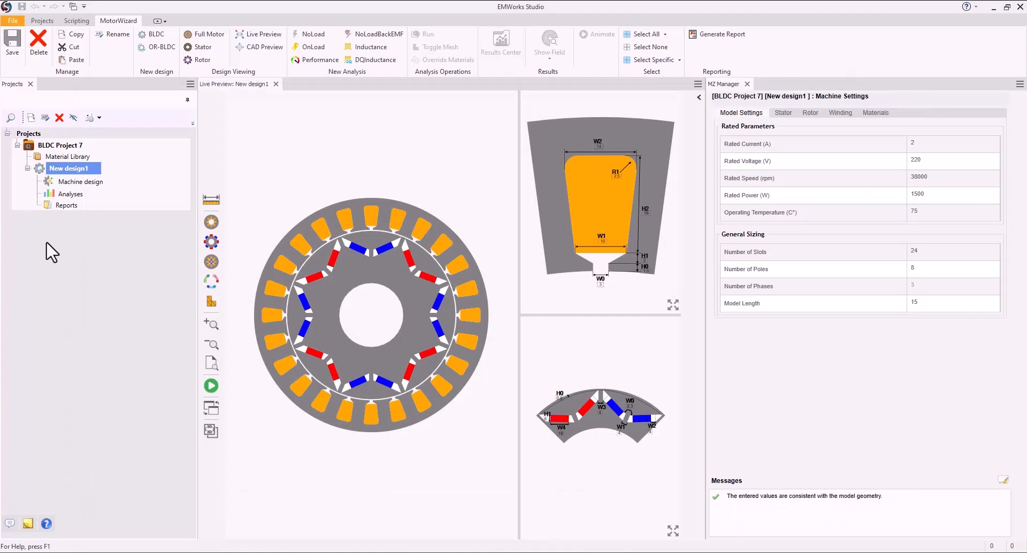
Add an OnLoad analysis to New design1 of BLDC Project 7 and set its number of steps to 50.
click(57, 194)
right_click(56, 194)
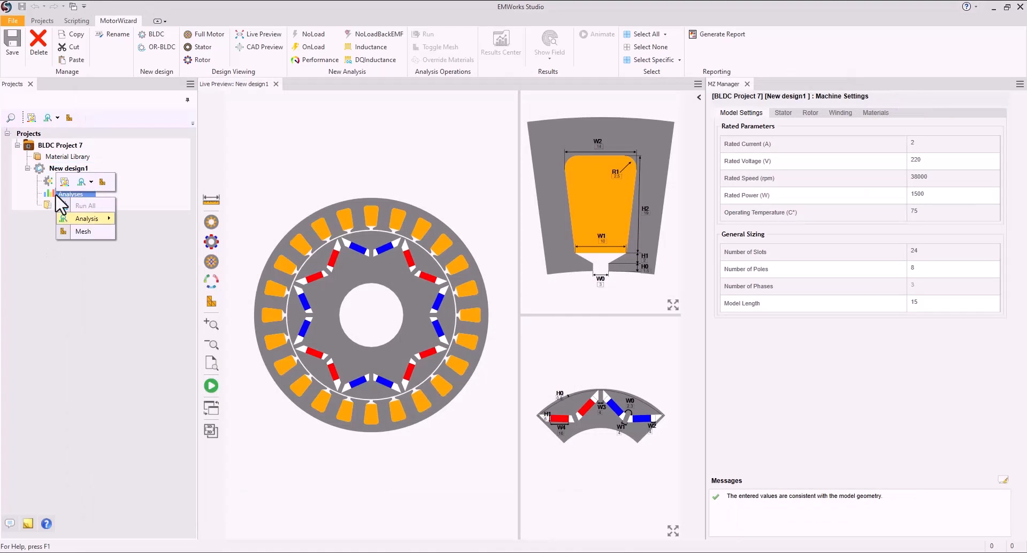
mouse_move(80, 218)
click(143, 257)
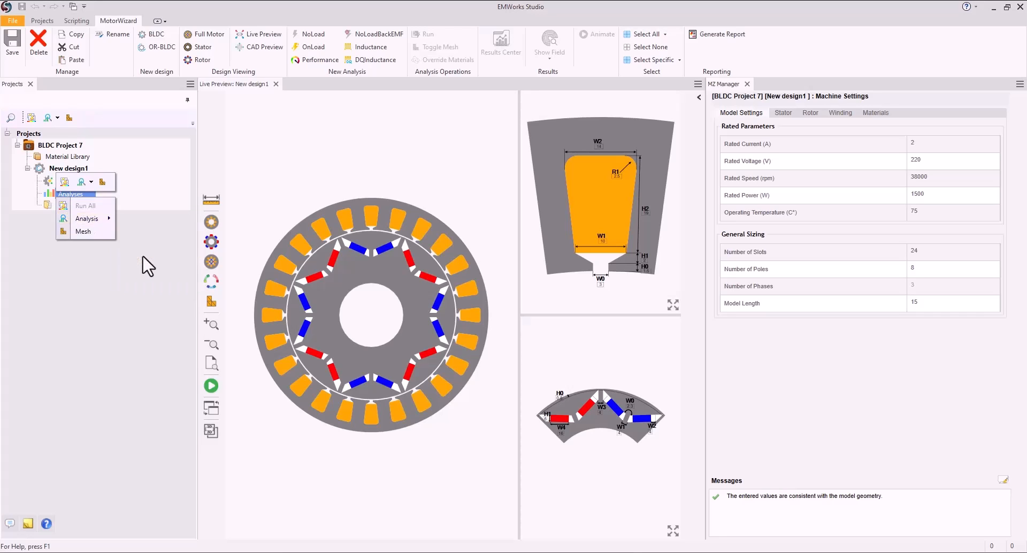
click(970, 149)
text(50)
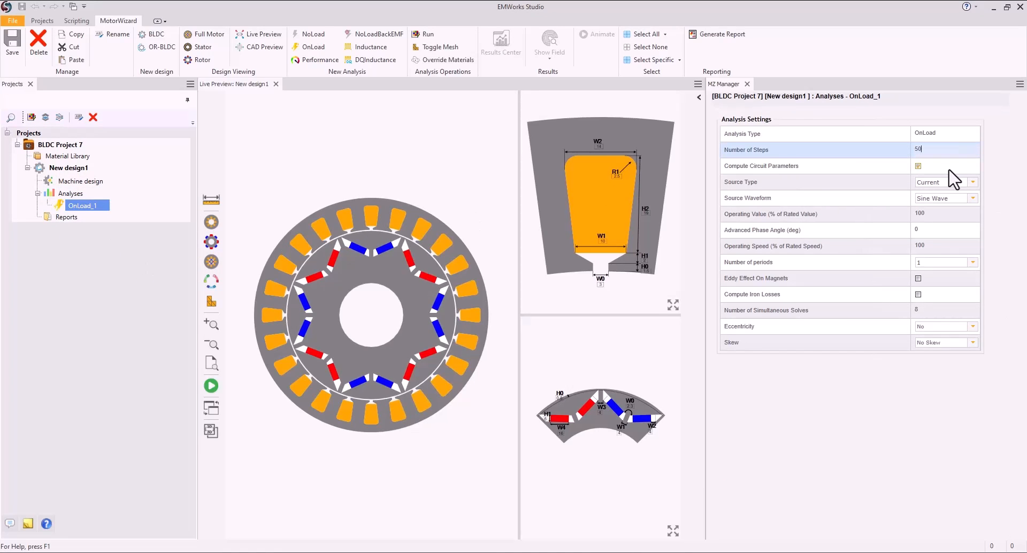
Go through the on-load analysis settings for circuit parameters, source type, source waveform, advanced phase angle and operating speed.
click(932, 168)
click(918, 165)
click(972, 182)
click(971, 182)
click(974, 199)
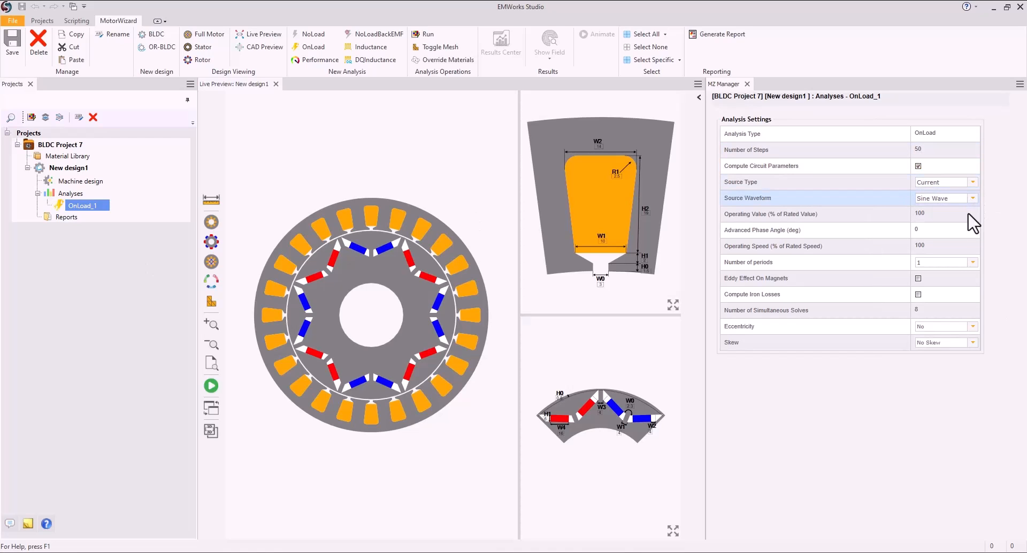
click(954, 230)
click(946, 247)
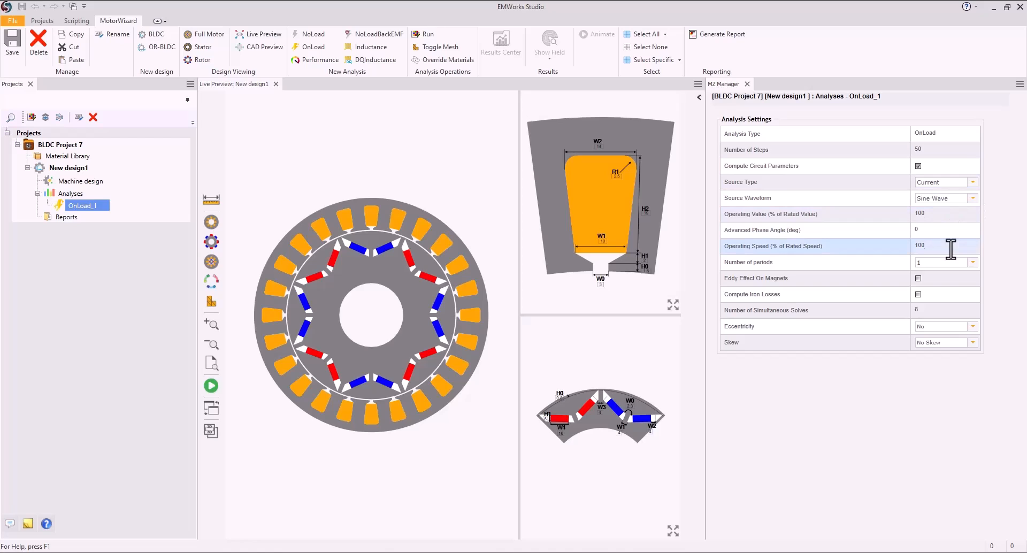
Set the on-load analysis to 2 periods and 10 simultaneous solves, with eddy effect on magnets and iron losses enabled.
click(973, 262)
click(968, 279)
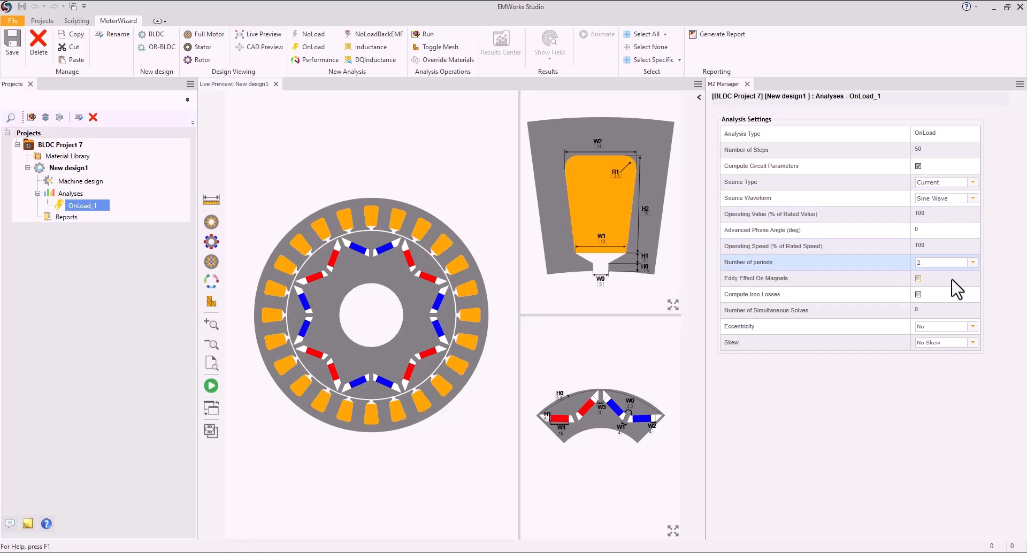
click(918, 279)
click(918, 294)
click(925, 310)
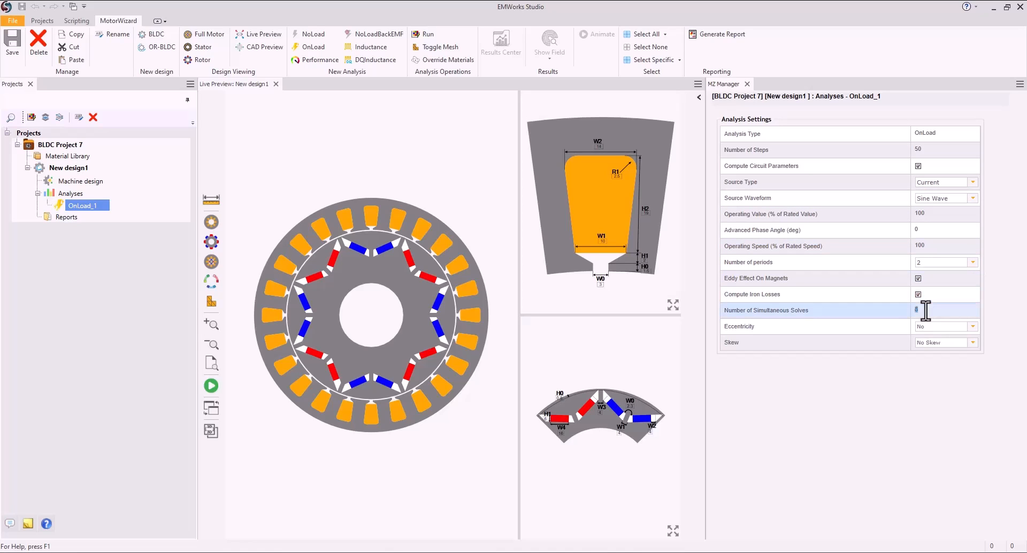
Try the static, dynamic and mixed eccentricity options of the on-load analysis and return eccentricity to No.
click(973, 326)
click(973, 344)
click(973, 326)
click(955, 353)
click(972, 326)
click(946, 362)
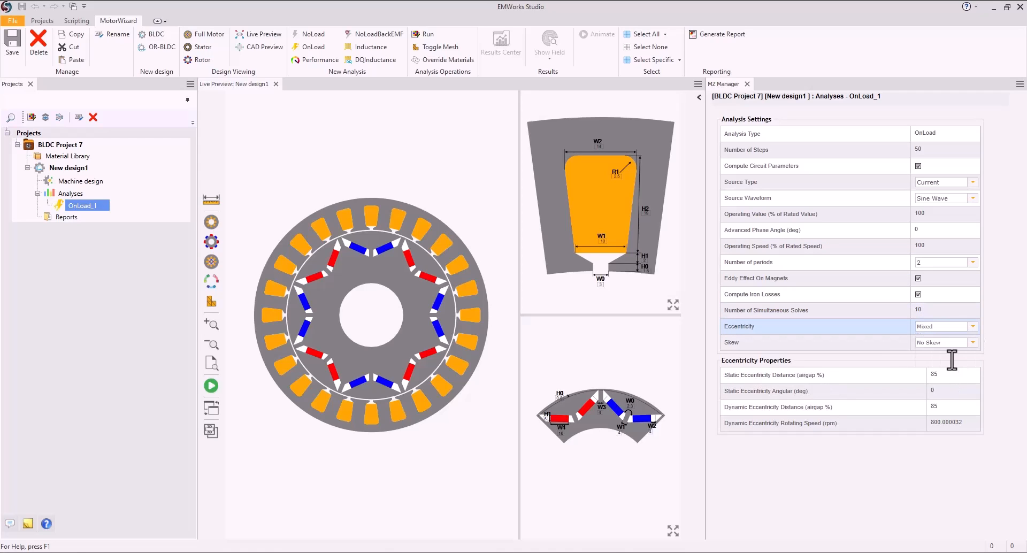
click(966, 422)
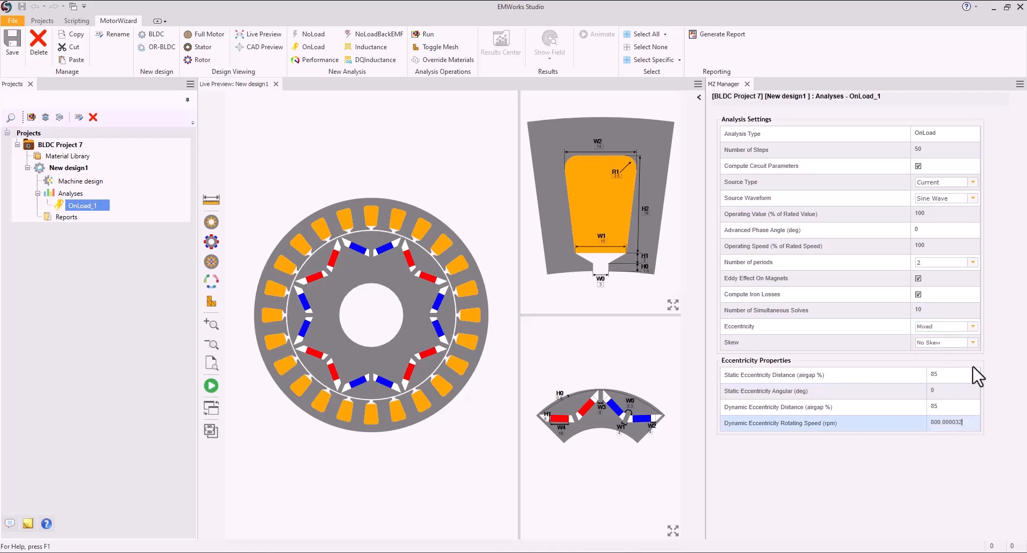
click(972, 326)
click(941, 335)
Apply Linear Skew to the on-load analysis and run it.
click(972, 342)
click(942, 360)
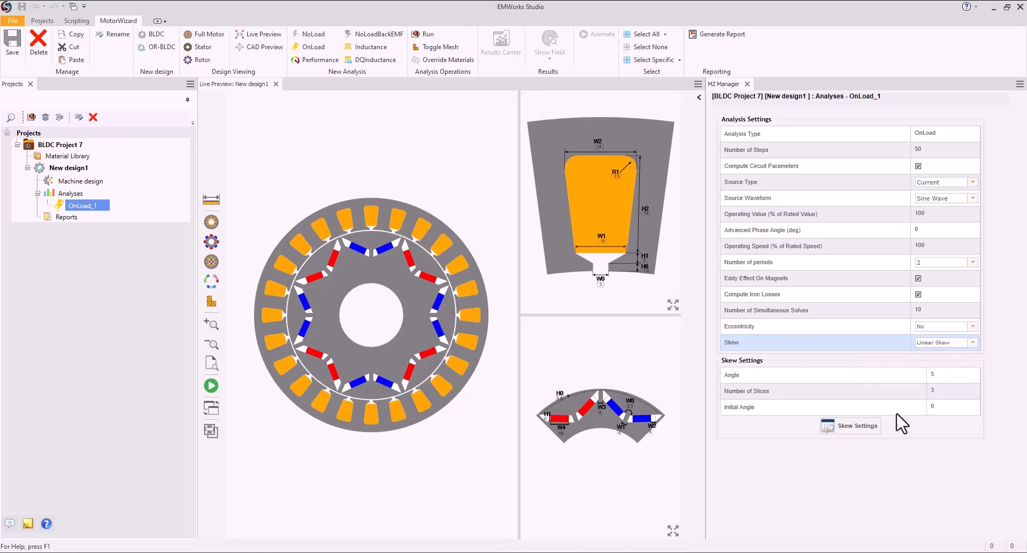
right_click(70, 207)
click(96, 209)
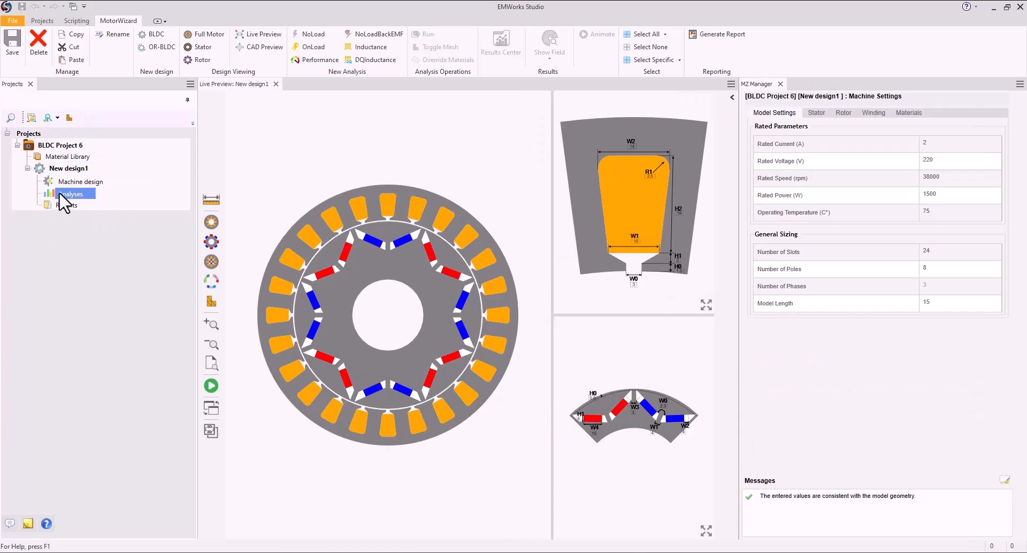
Add a NoLoad analysis to New design1 of BLDC Project 6.
right_click(59, 191)
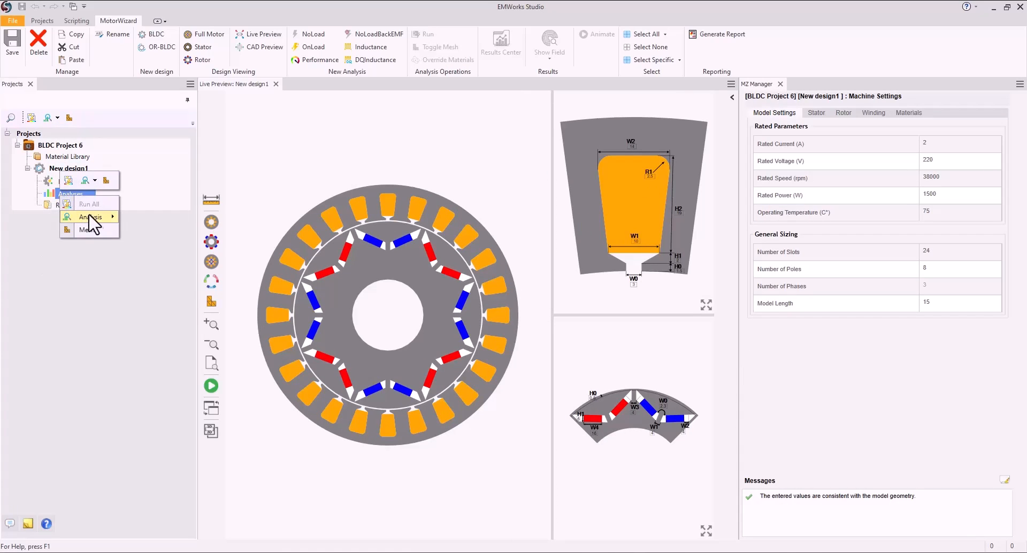
mouse_move(91, 217)
click(151, 217)
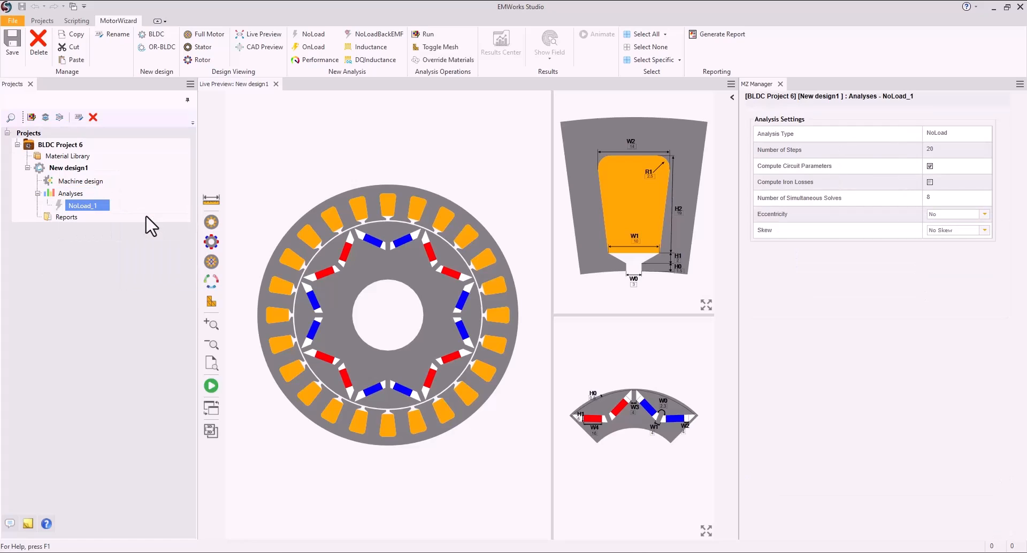
Set the no-load analysis to 50 steps and 10 simultaneous solves, with iron loss computation enabled.
click(949, 166)
click(930, 166)
click(929, 166)
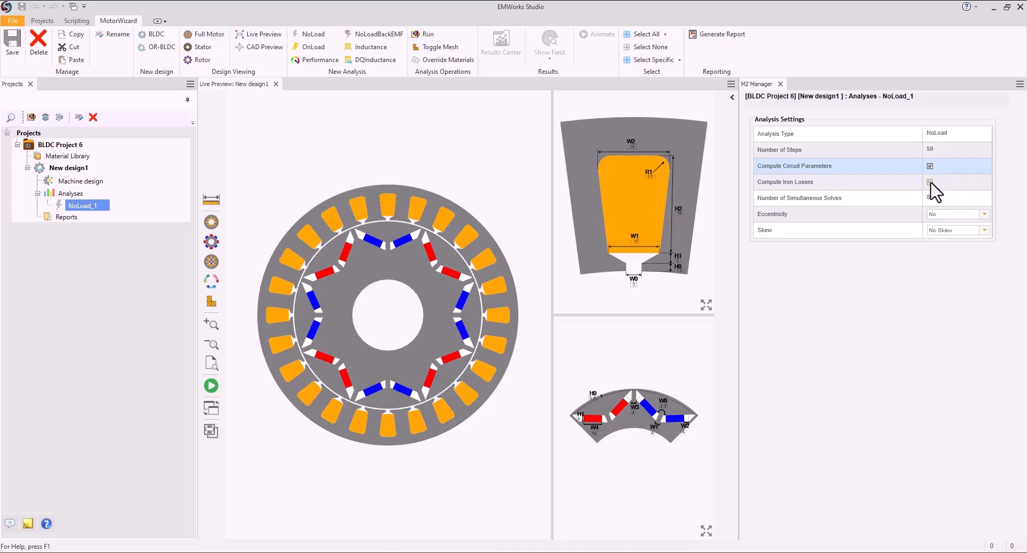
click(929, 183)
click(951, 196)
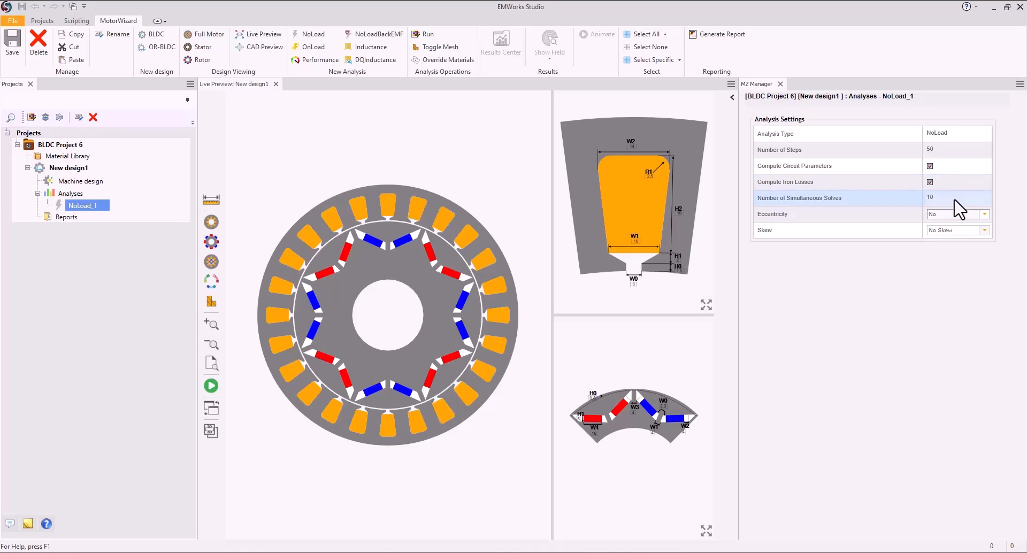
Try the static, dynamic and mixed eccentricity options of the no-load analysis and return eccentricity to No.
click(984, 214)
click(982, 233)
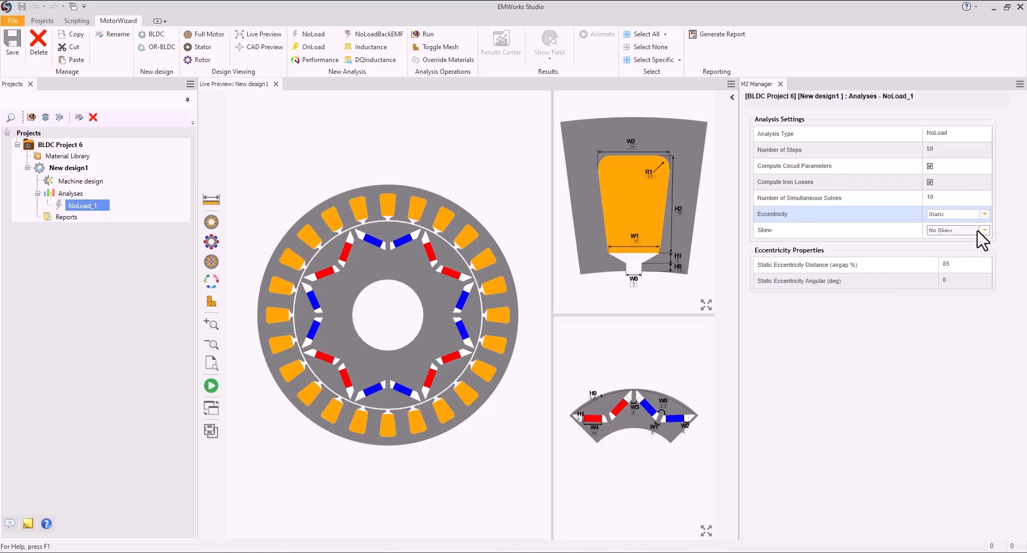
click(975, 266)
click(982, 280)
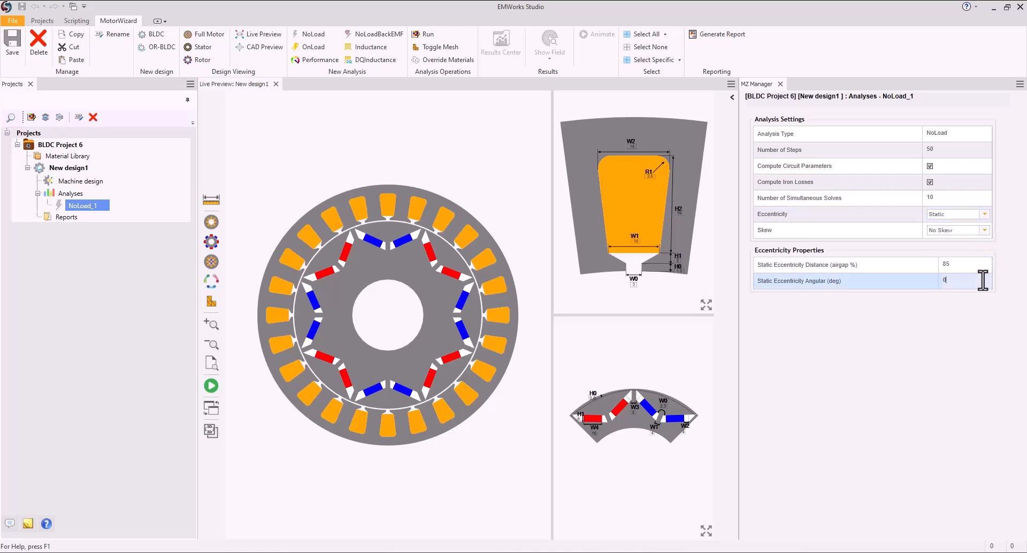
click(984, 214)
click(973, 241)
click(984, 215)
click(974, 250)
click(984, 214)
click(981, 224)
Apply Linear Skew to the no-load analysis and run it.
click(983, 230)
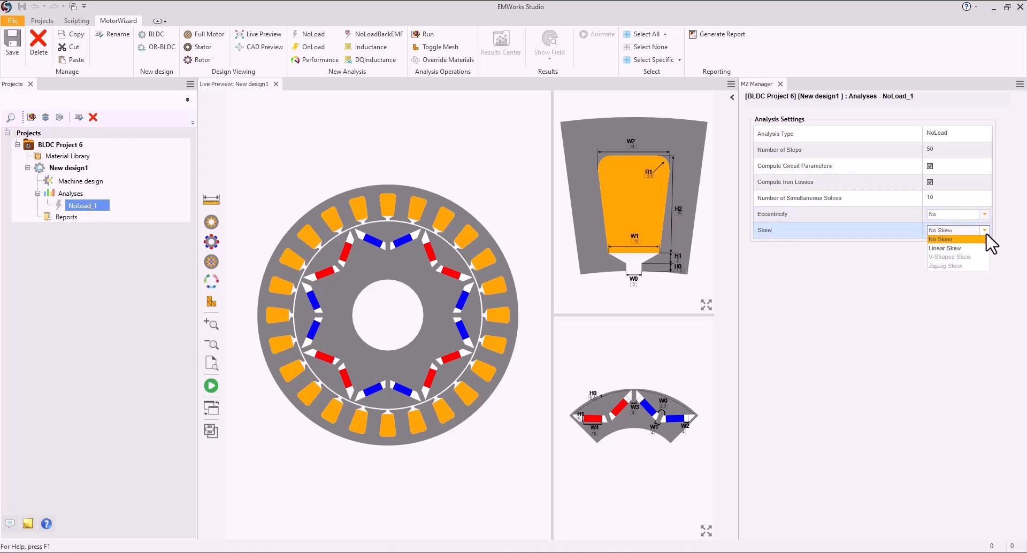
click(978, 246)
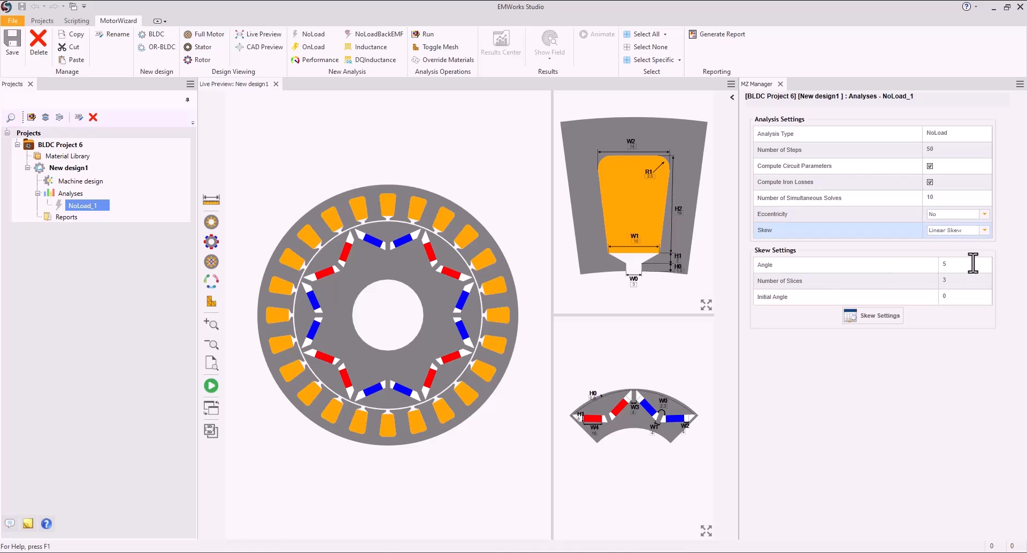
right_click(88, 209)
click(119, 216)
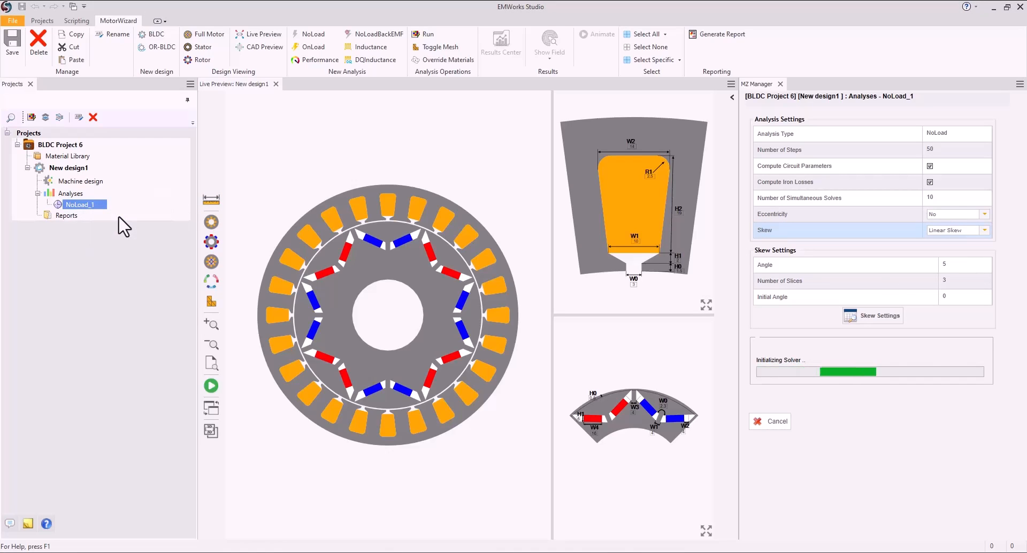